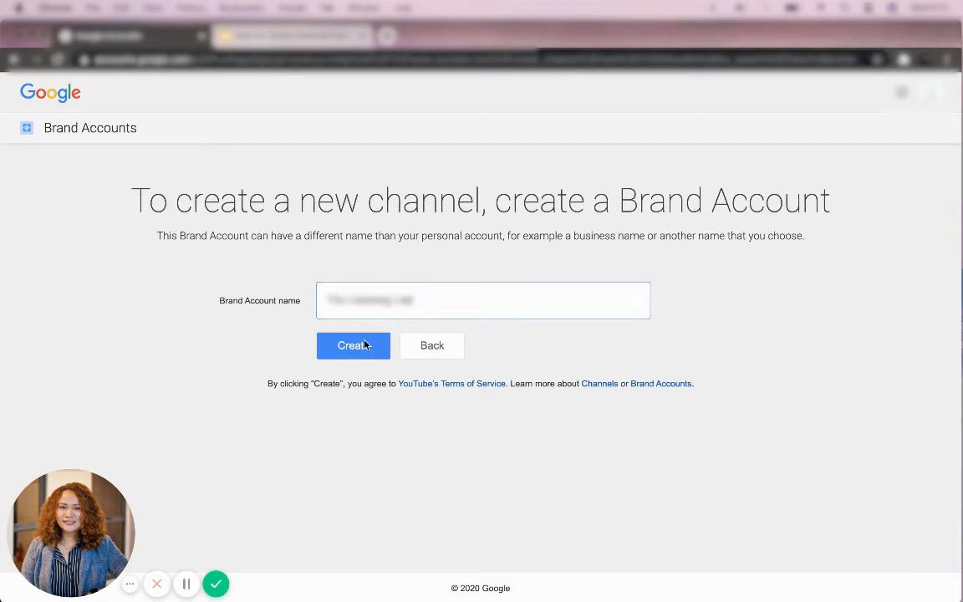
Step: Confirm creation of the new Brand Account using the channel name already entered
{"action": "left_click", "coordinate": [365, 345]}
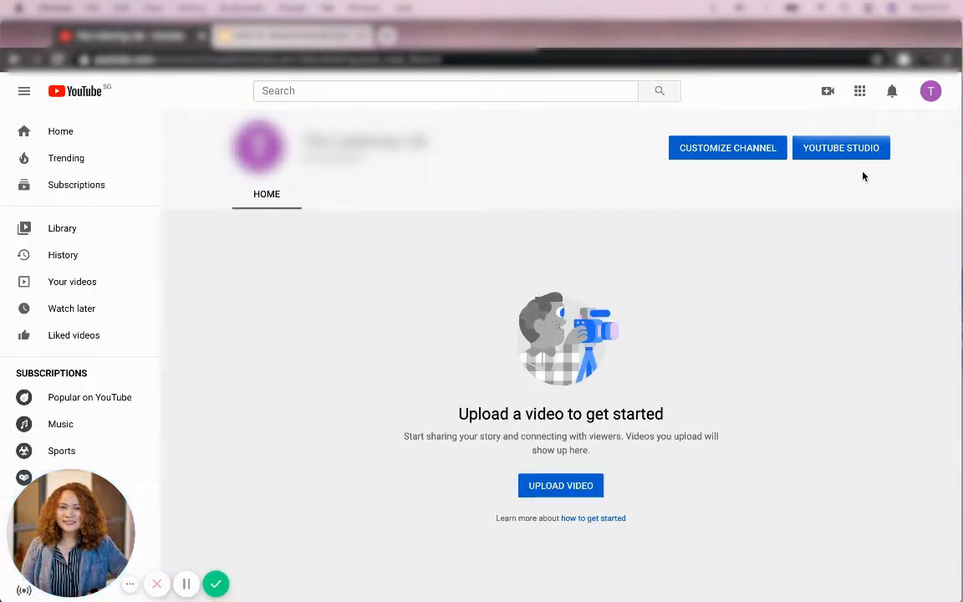
Step: Open YouTube account Settings from the profile avatar menu
{"action": "left_click", "coordinate": [931, 92]}
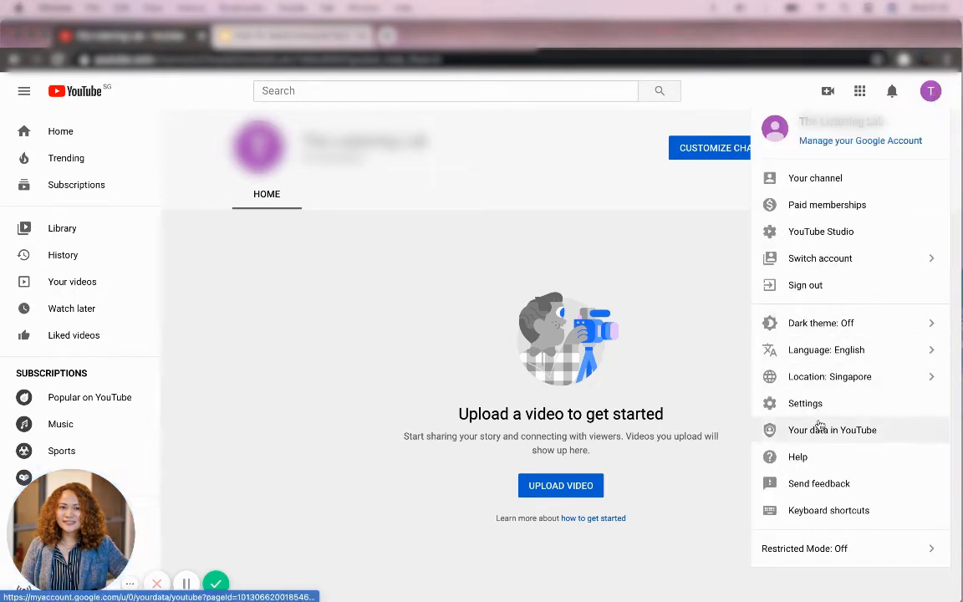
{"action": "left_click", "coordinate": [825, 402]}
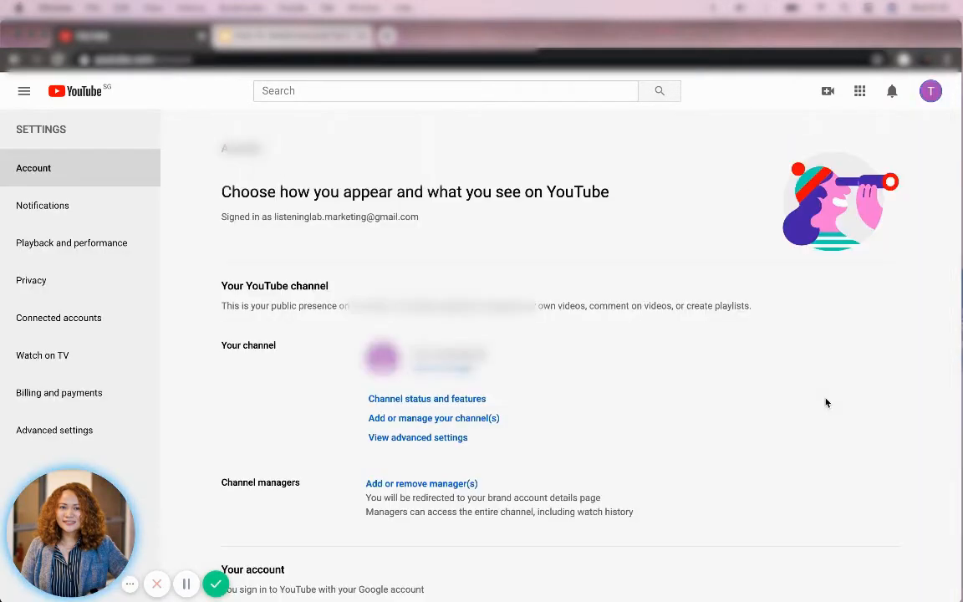
Step: Look over the channel's advanced settings page
{"action": "scroll", "coordinate": [819, 405], "scroll_direction": "down", "scroll_amount": 1}
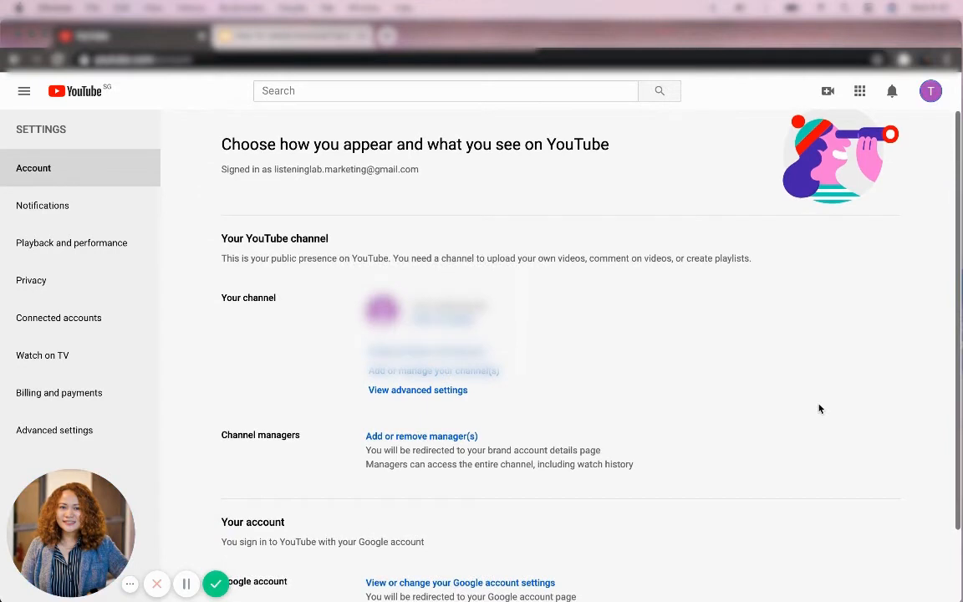
{"action": "left_click", "coordinate": [435, 390]}
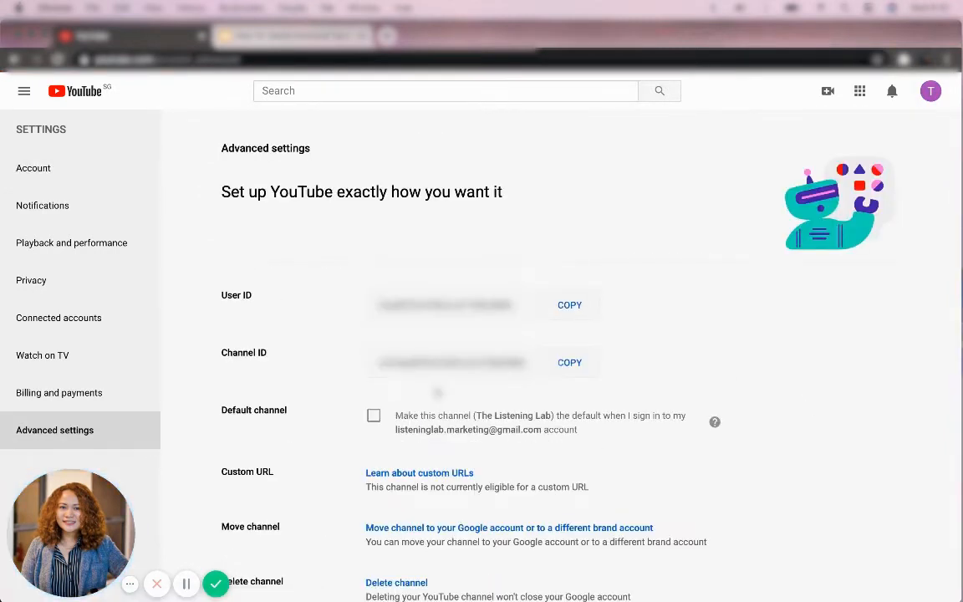
{"action": "scroll", "coordinate": [436, 391], "scroll_direction": "down", "scroll_amount": 1}
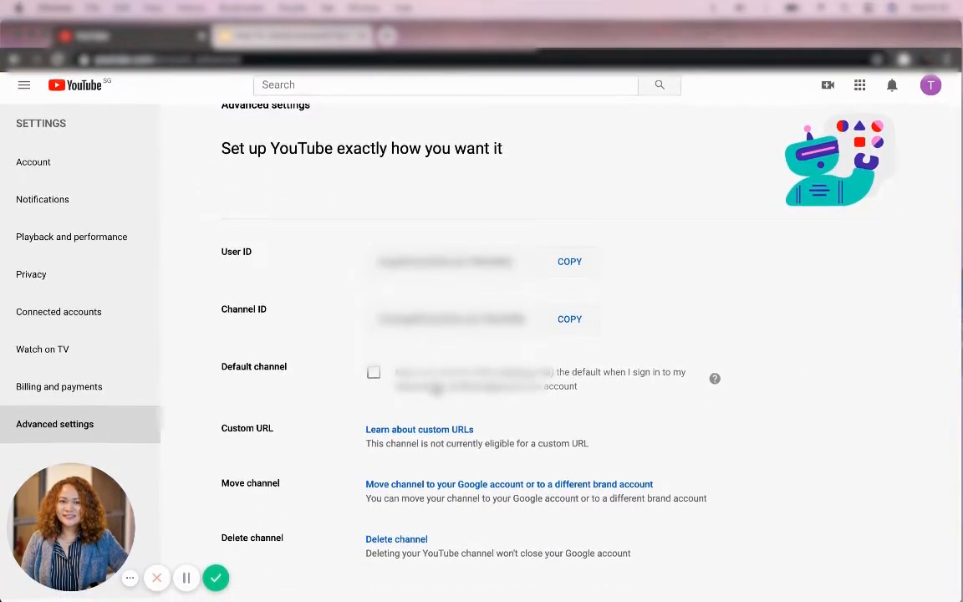
{"action": "scroll", "coordinate": [437, 391], "scroll_direction": "up", "scroll_amount": 1}
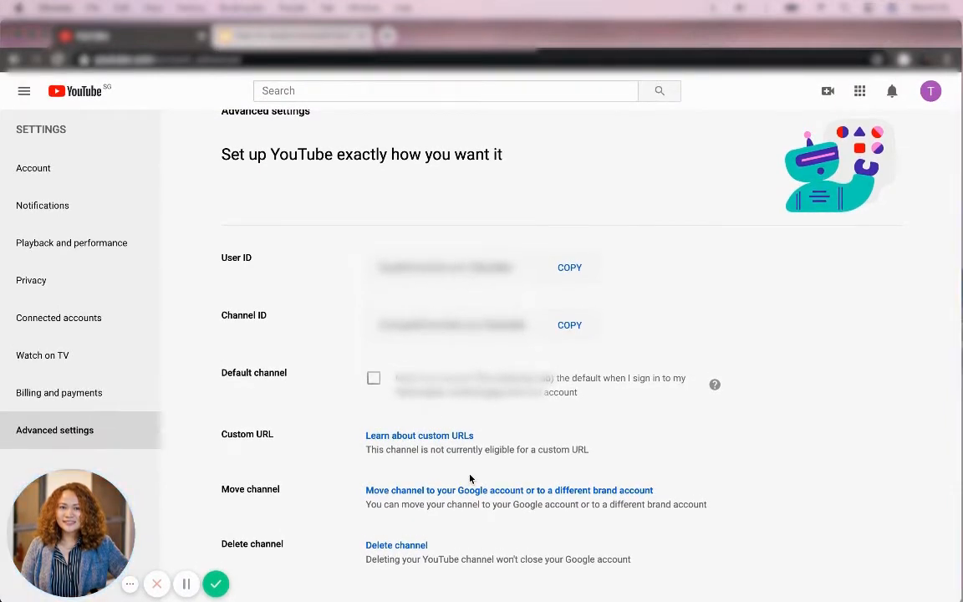
Step: Go back to Account settings and bring up Add or manage your channel(s)
{"action": "scroll", "coordinate": [783, 331], "scroll_direction": "left", "scroll_amount": 3}
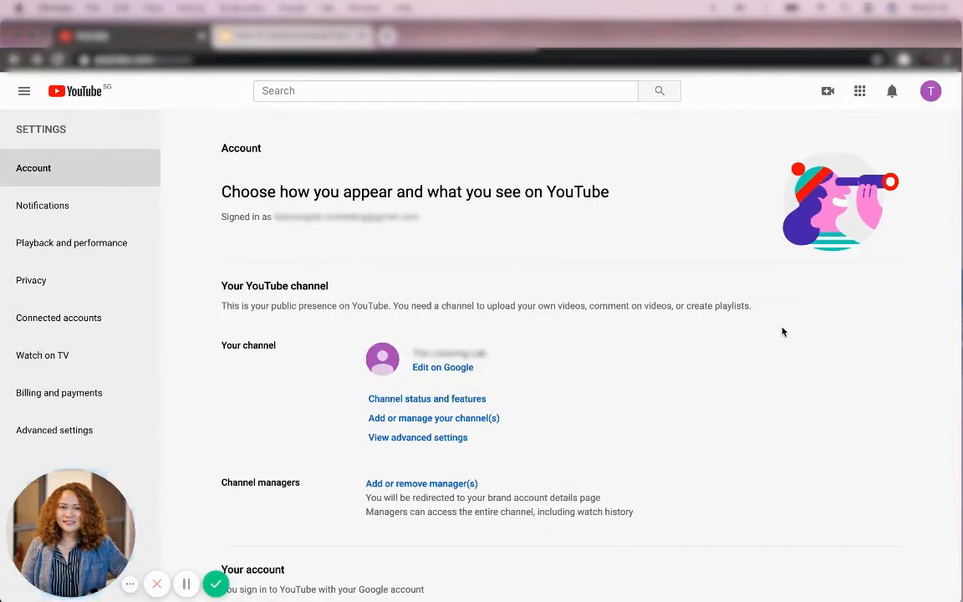
{"action": "scroll", "coordinate": [674, 408], "scroll_direction": "down", "scroll_amount": 2}
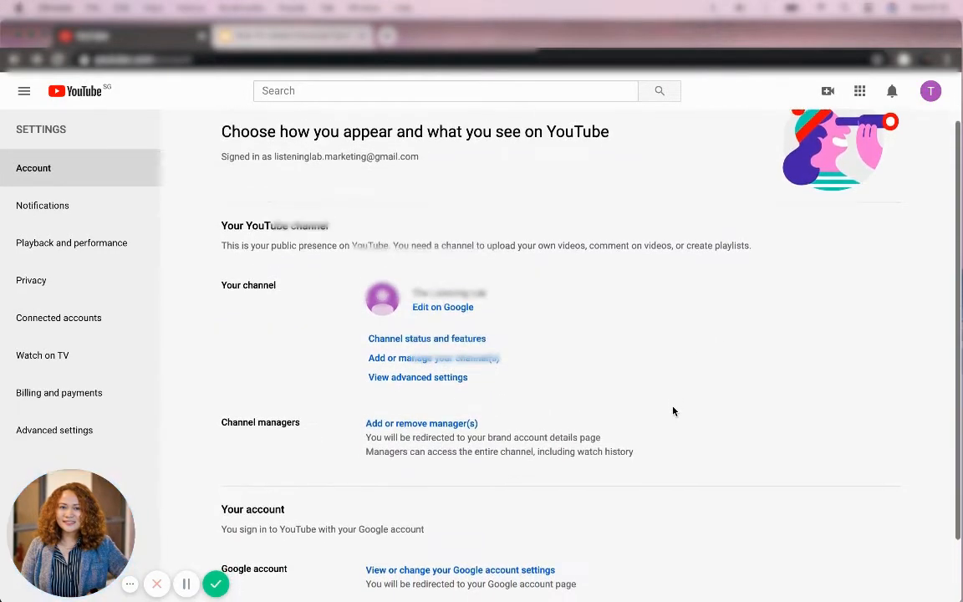
{"action": "scroll", "coordinate": [673, 410], "scroll_direction": "down", "scroll_amount": 1}
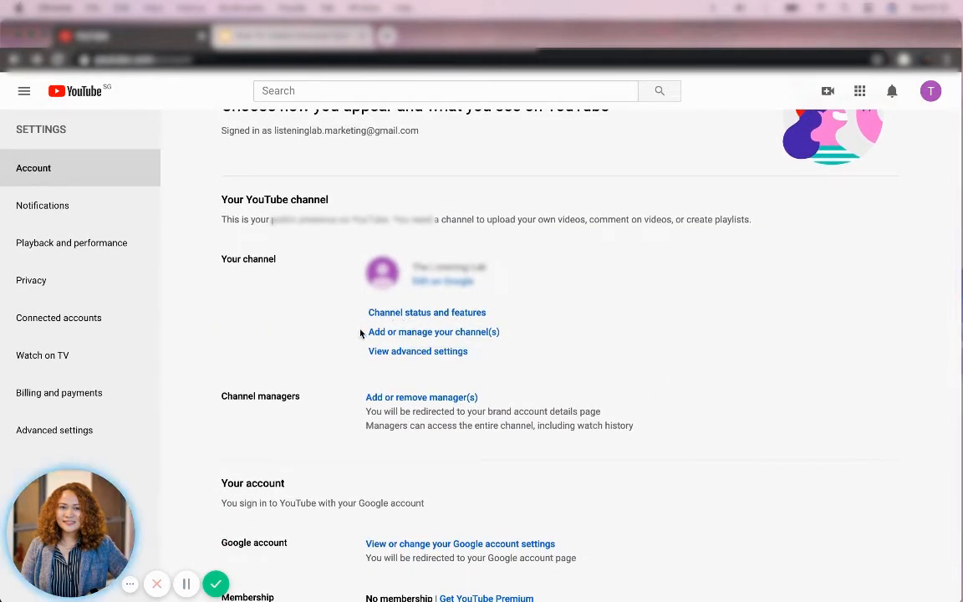
{"action": "left_click", "coordinate": [474, 335]}
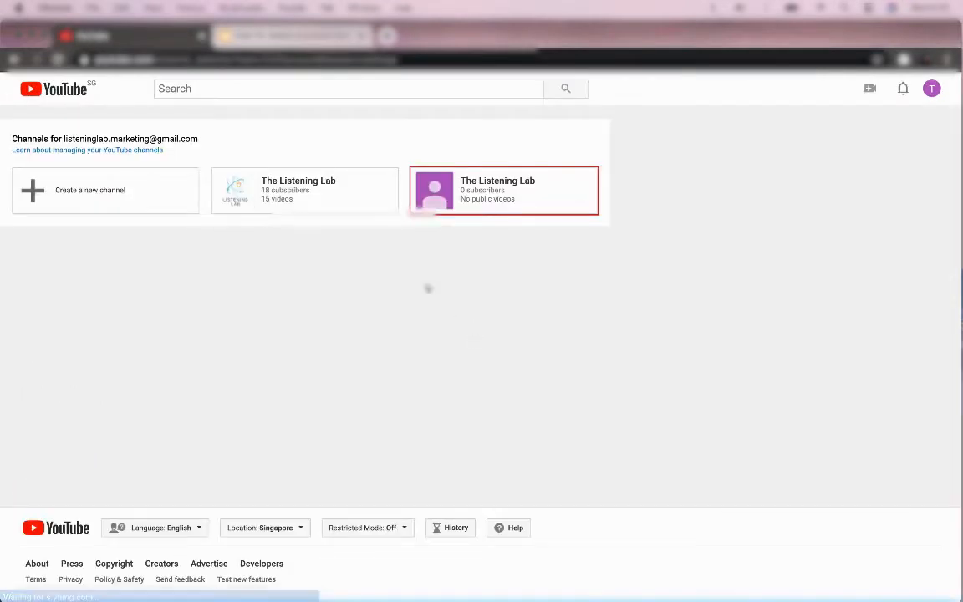
Step: Switch briefly to the 18-subscriber channel, then into the purple 0-subscriber The Listening Lab channel
{"action": "left_click", "coordinate": [355, 192]}
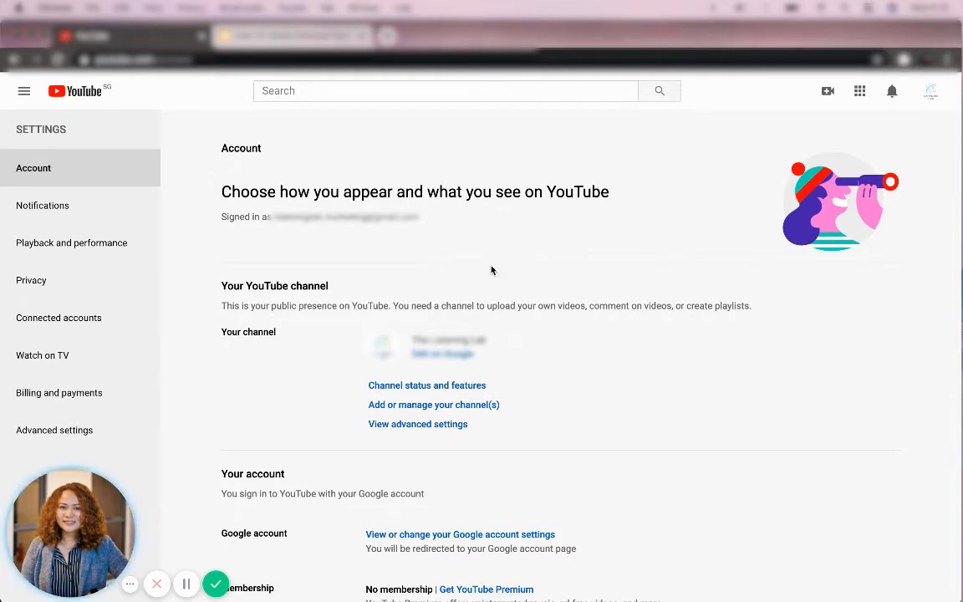
{"action": "left_click", "coordinate": [432, 408]}
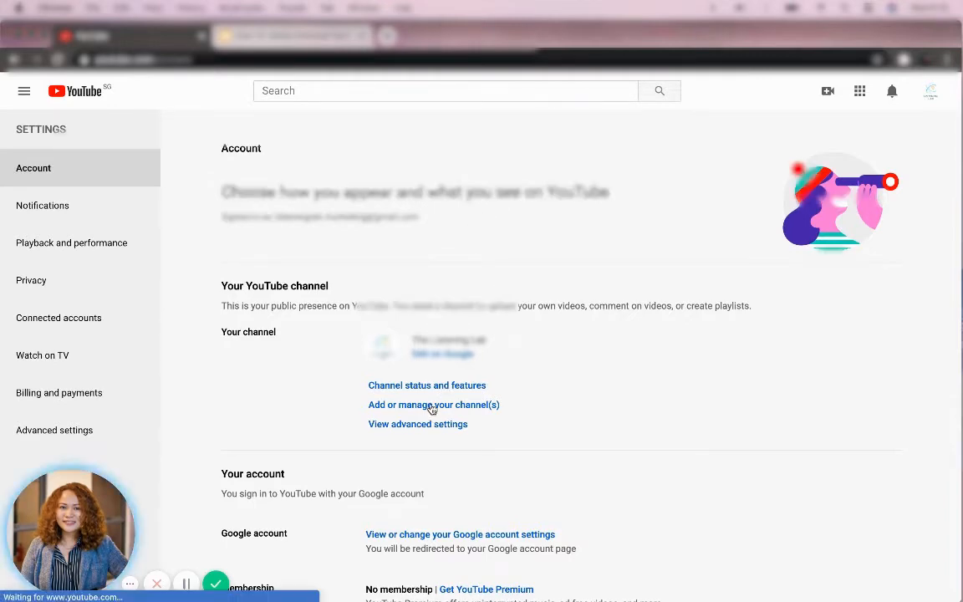
{"action": "scroll", "coordinate": [468, 492], "scroll_direction": "down", "scroll_amount": 1}
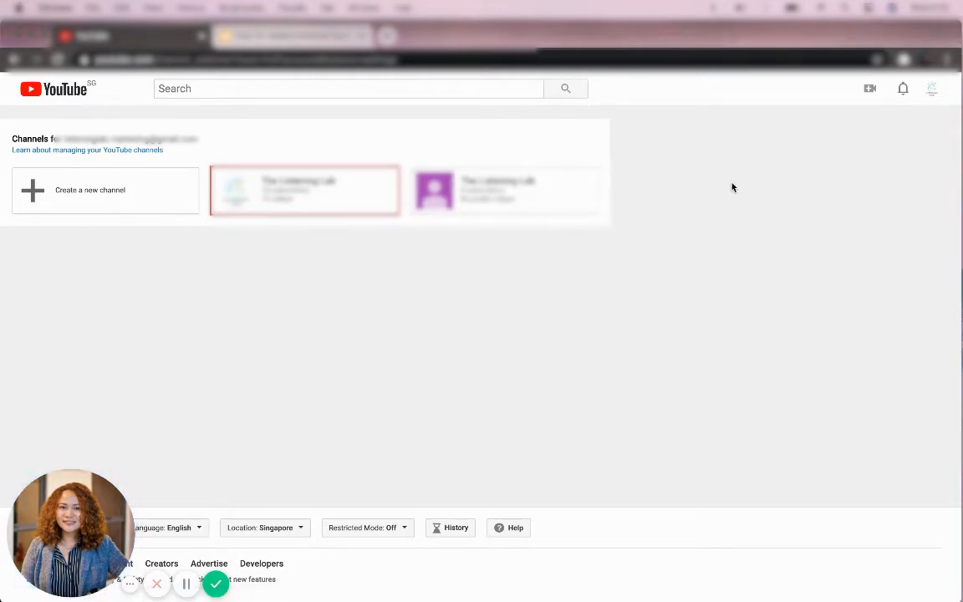
{"action": "left_click", "coordinate": [932, 89]}
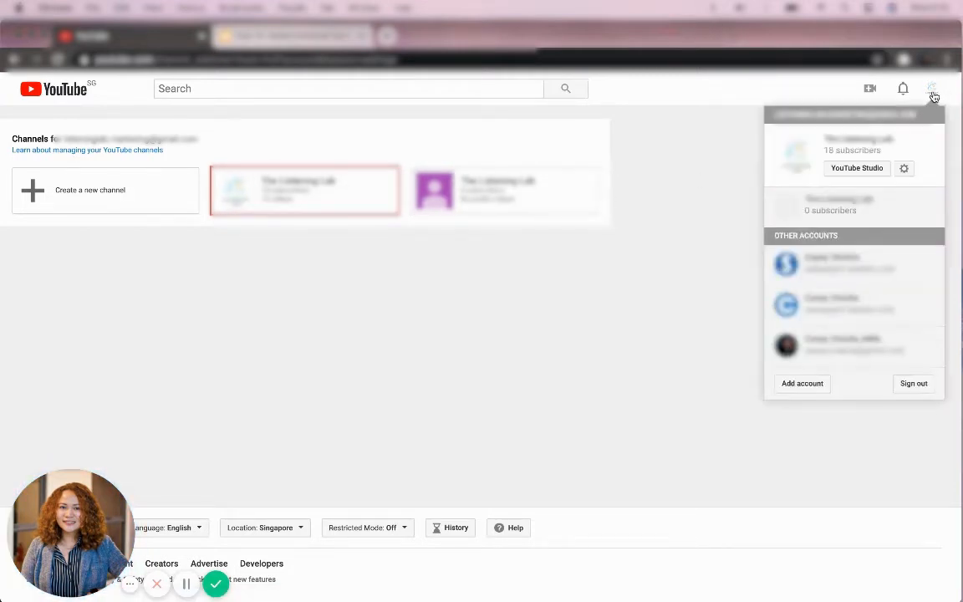
{"action": "left_click", "coordinate": [736, 88]}
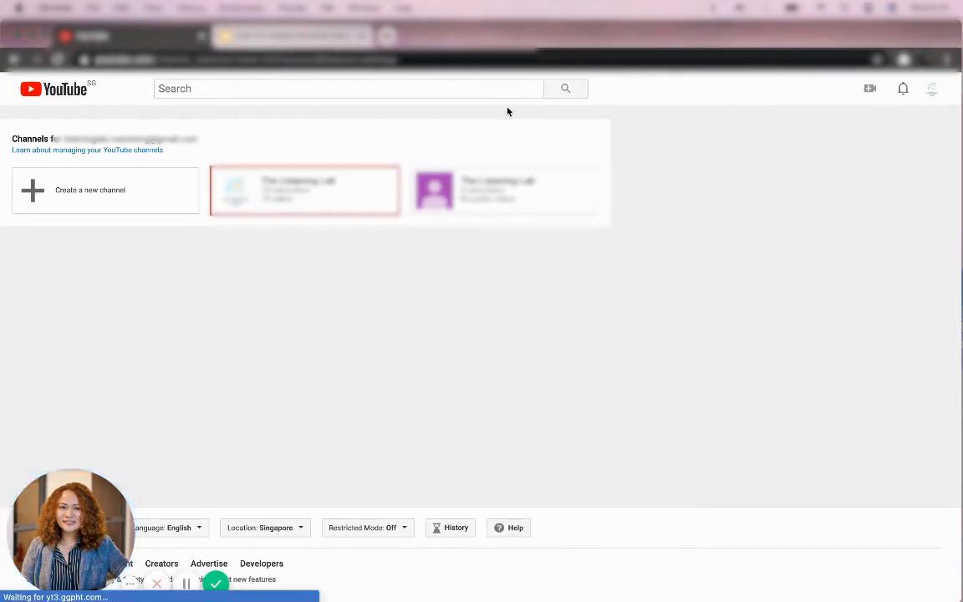
{"action": "left_click", "coordinate": [545, 191]}
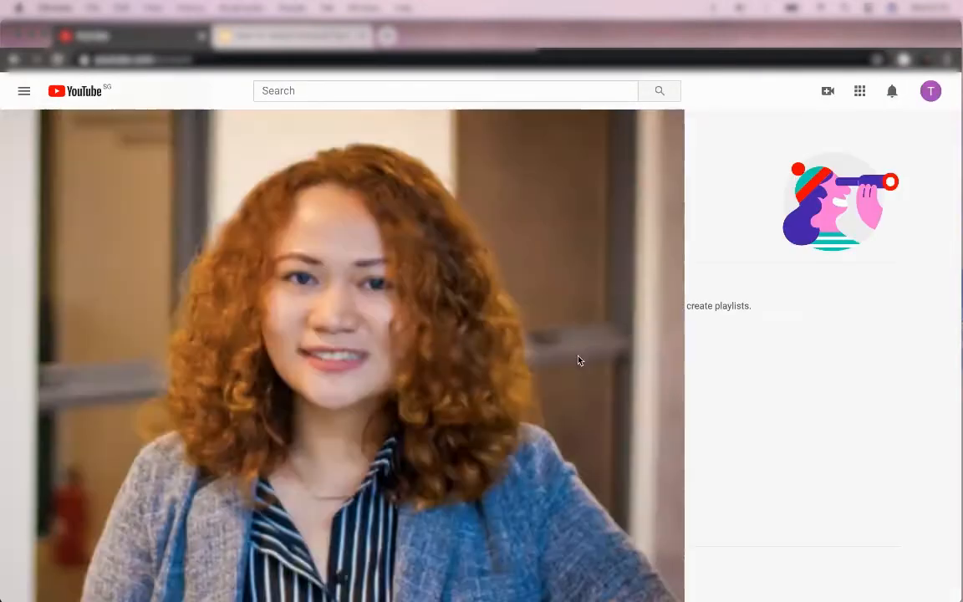
Step: Under Channel managers, follow Add or remove manager(s) to The Listening Lab's Brand Account details
{"action": "scroll", "coordinate": [578, 360], "scroll_direction": "down", "scroll_amount": 3}
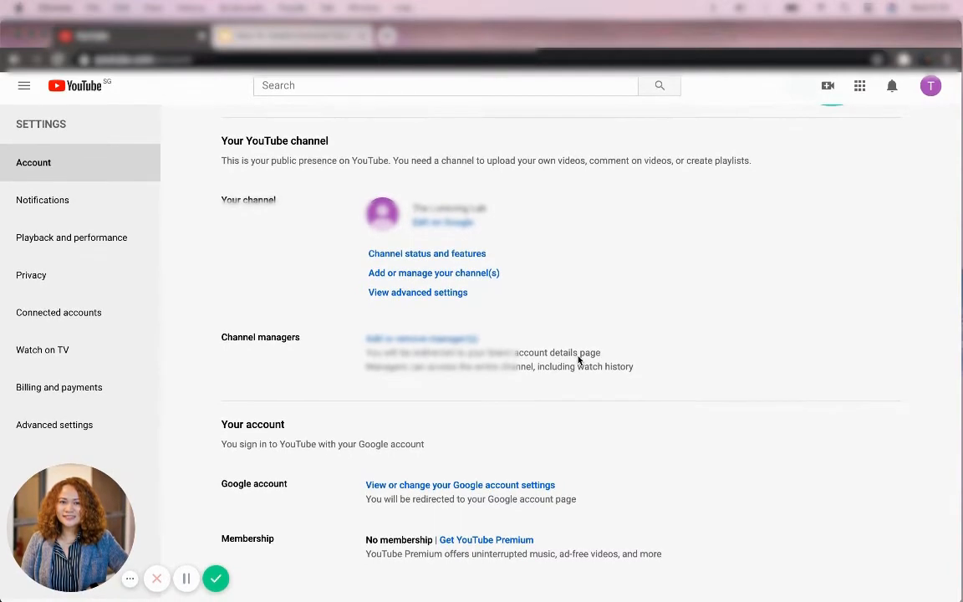
{"action": "scroll", "coordinate": [534, 326], "scroll_direction": "up", "scroll_amount": 1}
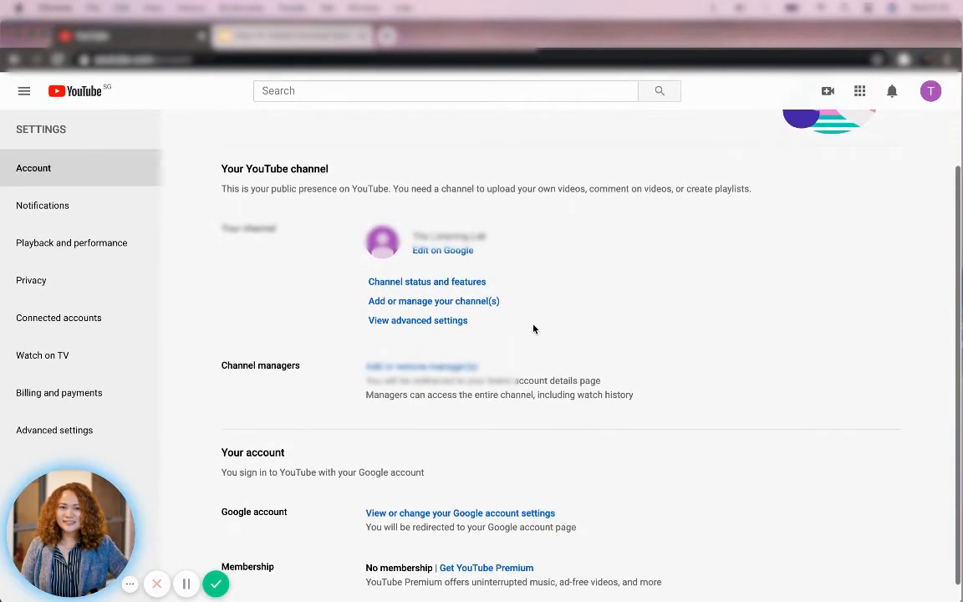
{"action": "triple_click", "coordinate": [557, 323]}
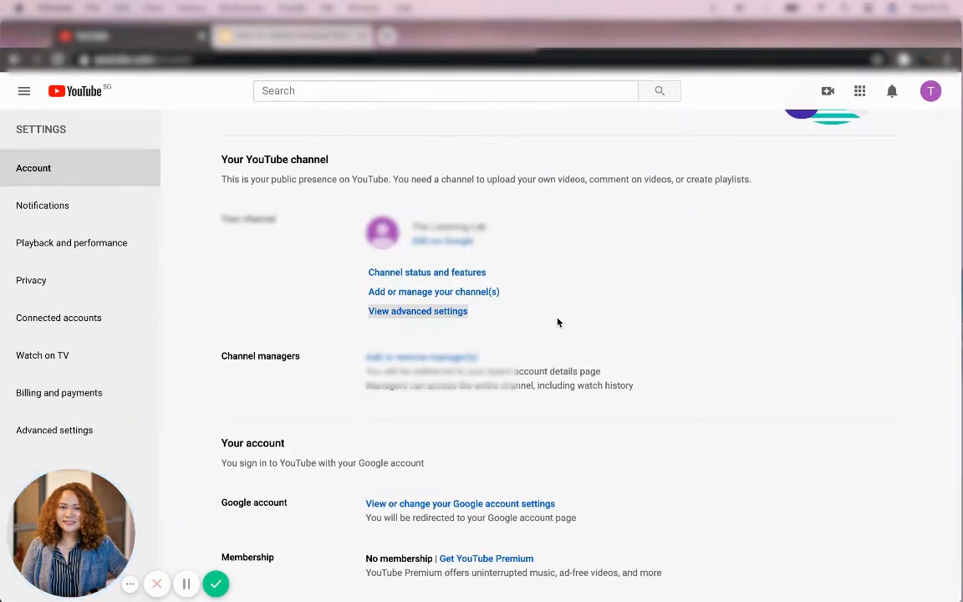
{"action": "triple_click", "coordinate": [527, 357]}
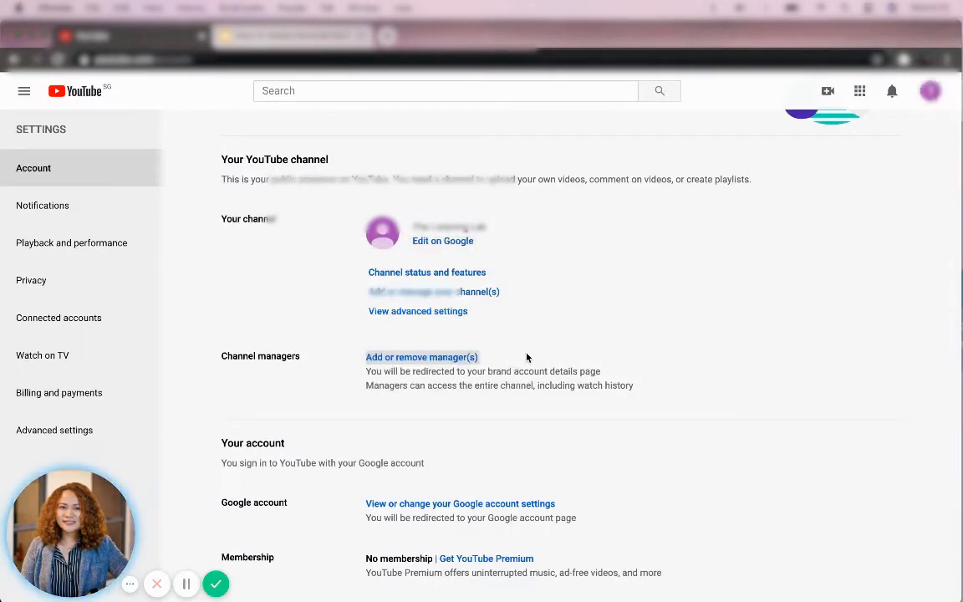
{"action": "left_click", "coordinate": [437, 360]}
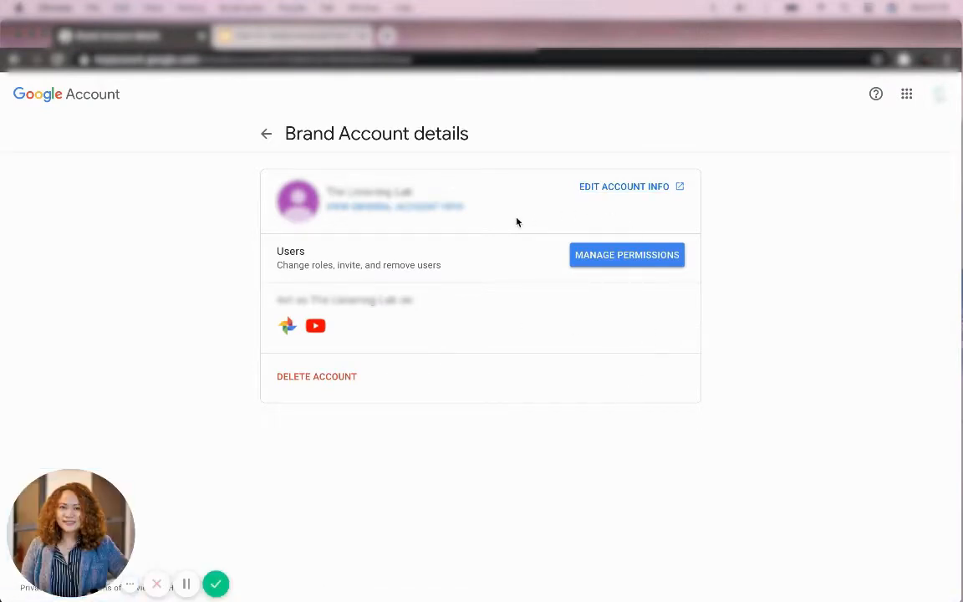
{"action": "left_click", "coordinate": [652, 255]}
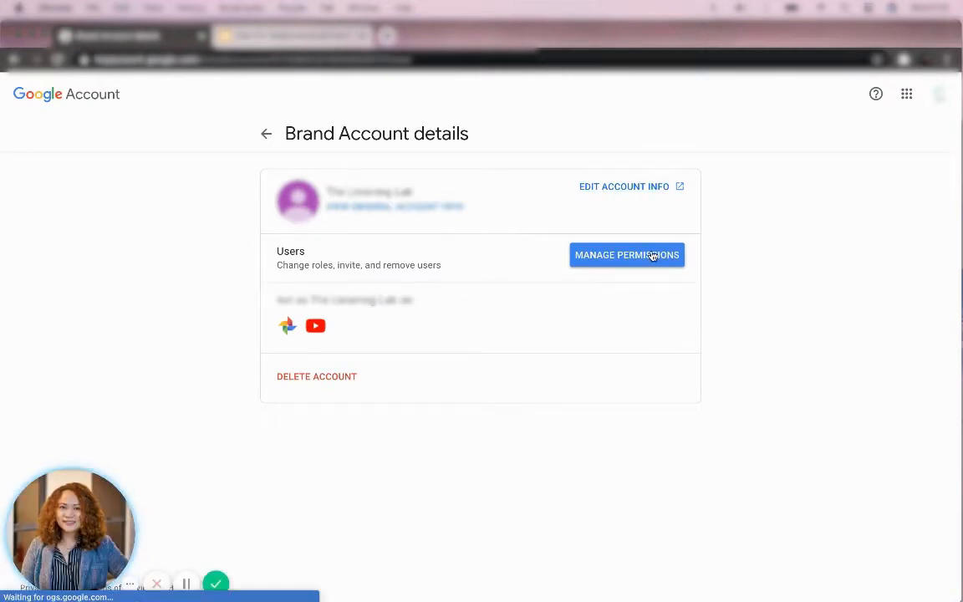
{"action": "left_click", "coordinate": [652, 256]}
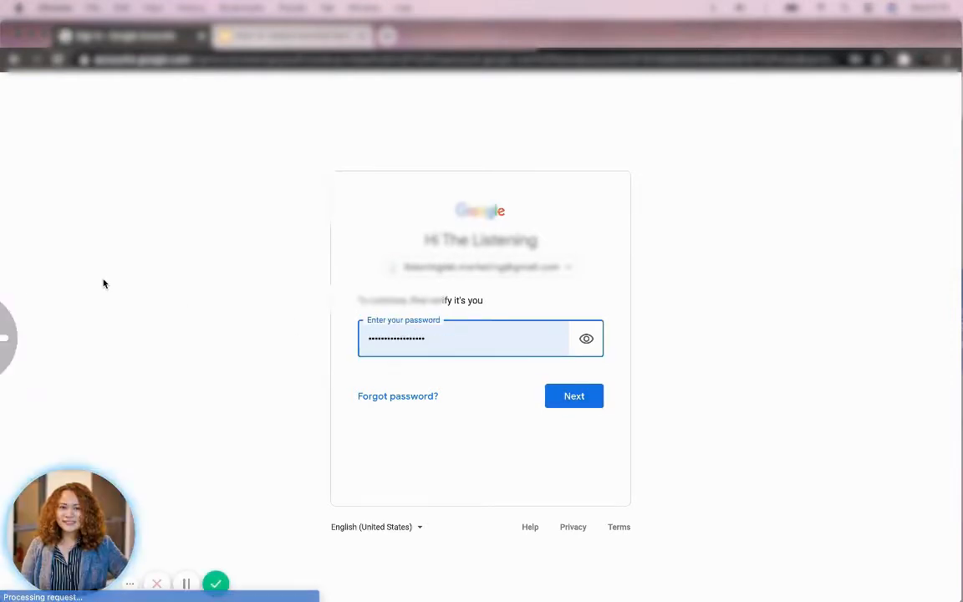
{"action": "key", "text": "Return"}
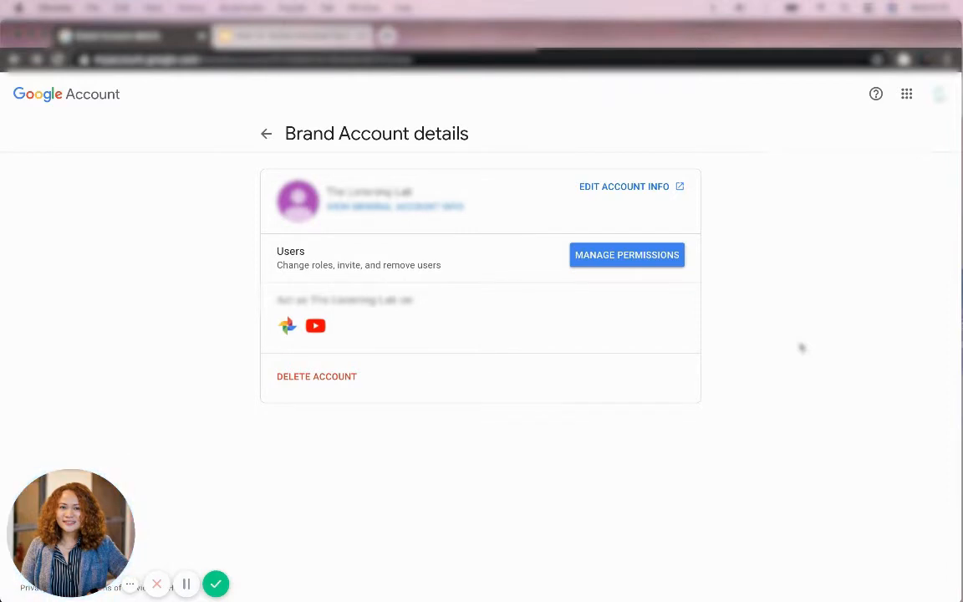
{"action": "double_click", "coordinate": [385, 136]}
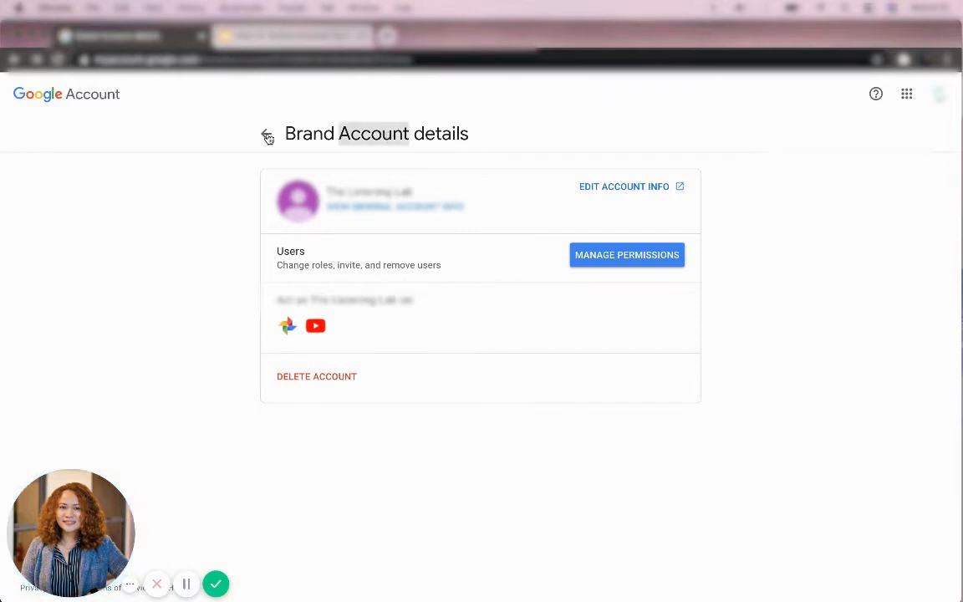
{"action": "left_click", "coordinate": [225, 144]}
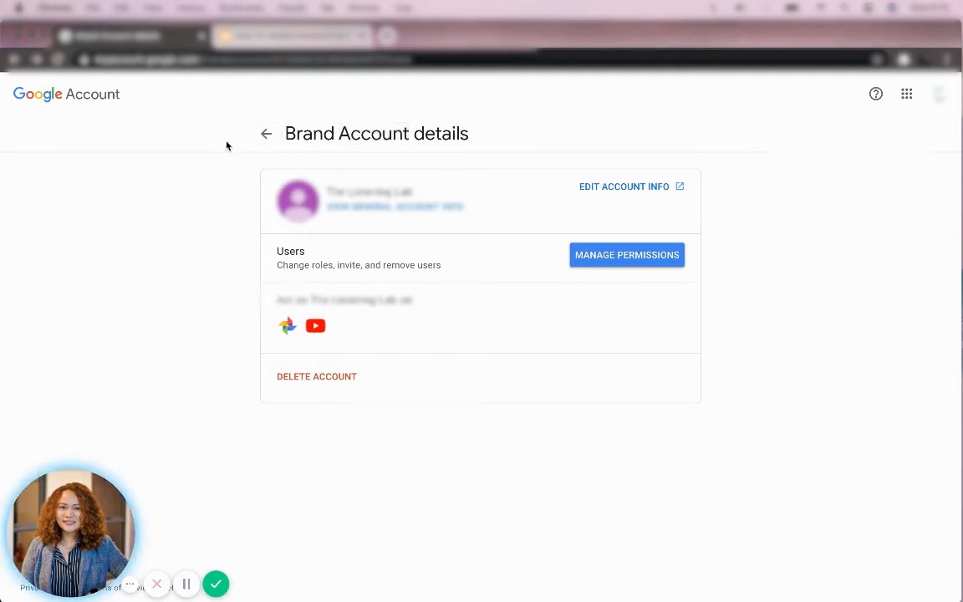
{"action": "triple_click", "coordinate": [326, 128]}
{"action": "left_click", "coordinate": [405, 134]}
{"action": "triple_click", "coordinate": [398, 262]}
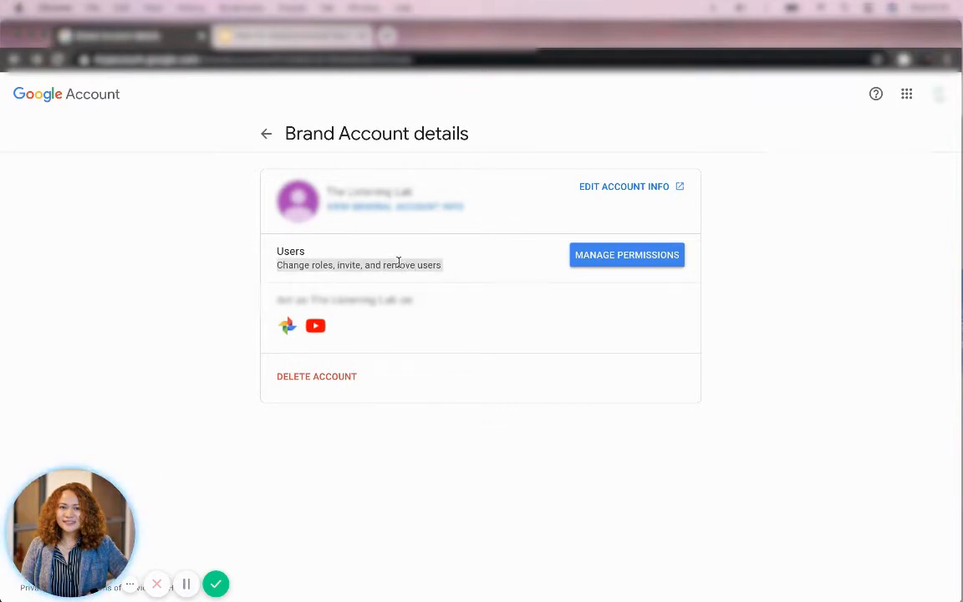
{"action": "left_click", "coordinate": [466, 285]}
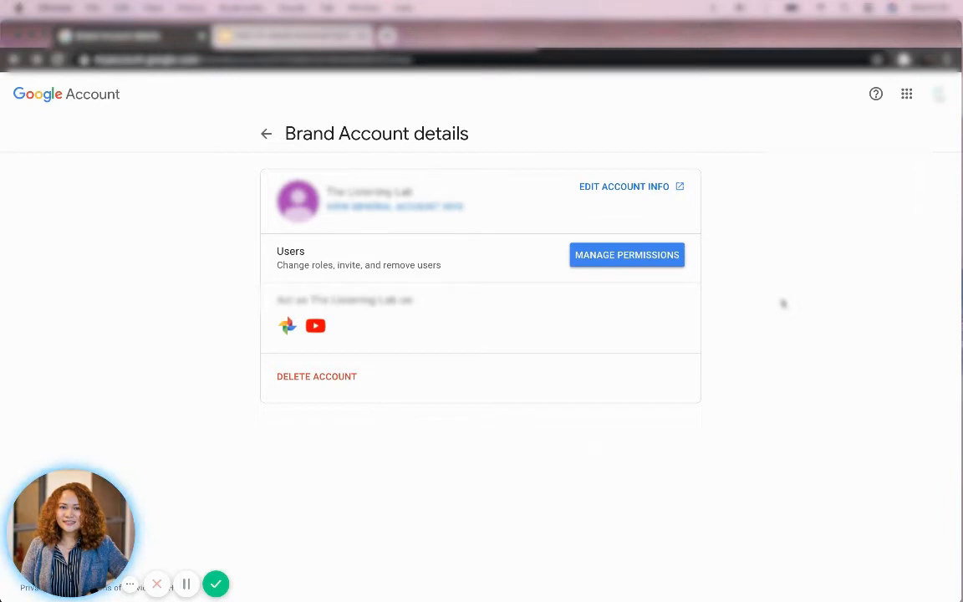
Step: Back out of Brand Account details and Brand Accounts to the YouTube home page
{"action": "left_click", "coordinate": [938, 93]}
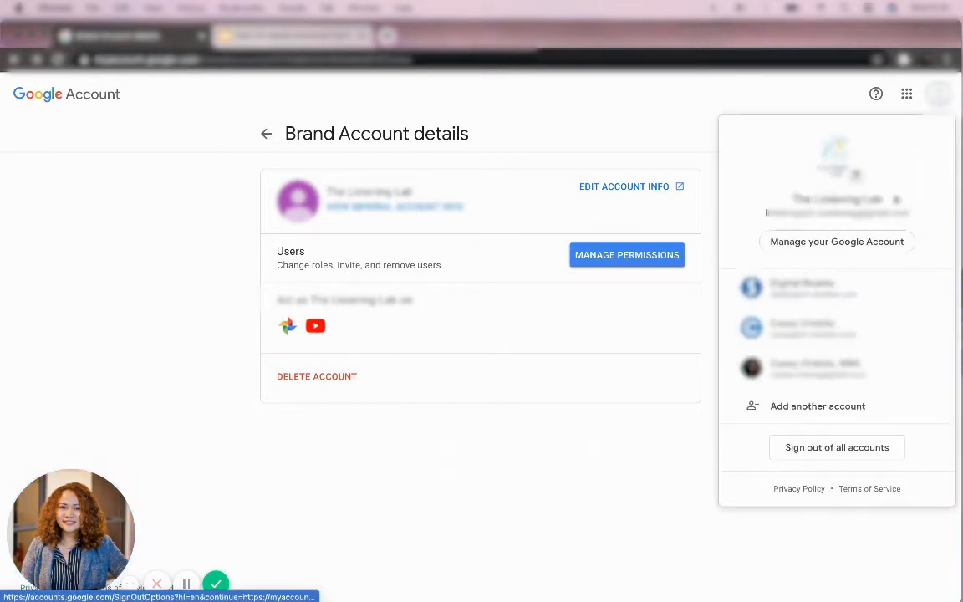
{"action": "left_click", "coordinate": [724, 97]}
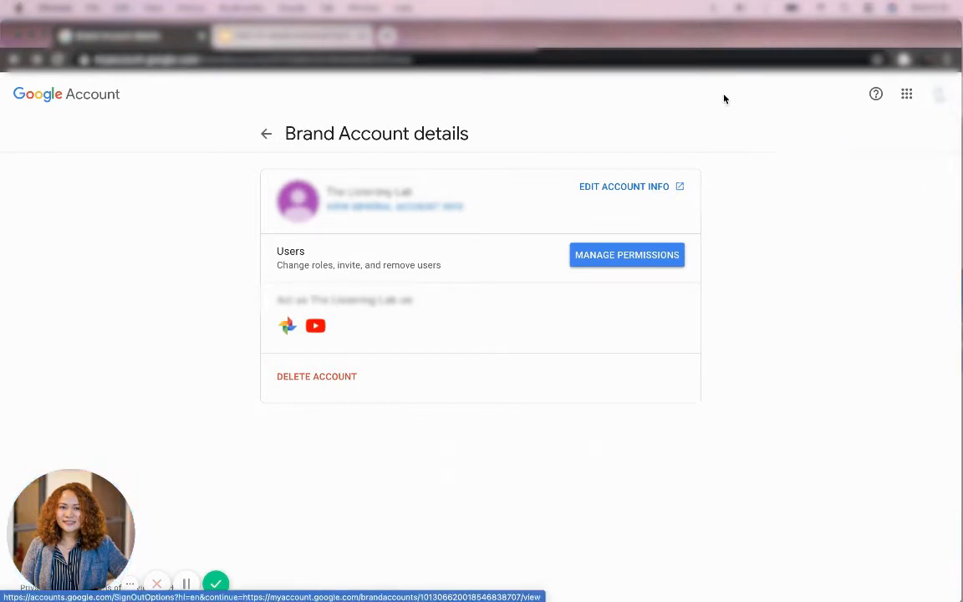
{"action": "left_click", "coordinate": [263, 135]}
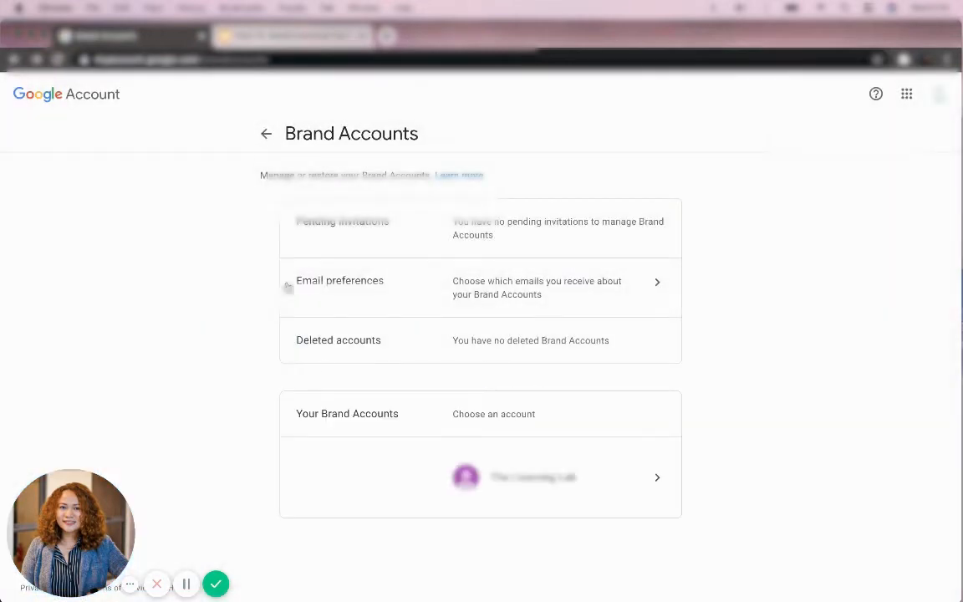
{"action": "left_click", "coordinate": [269, 135]}
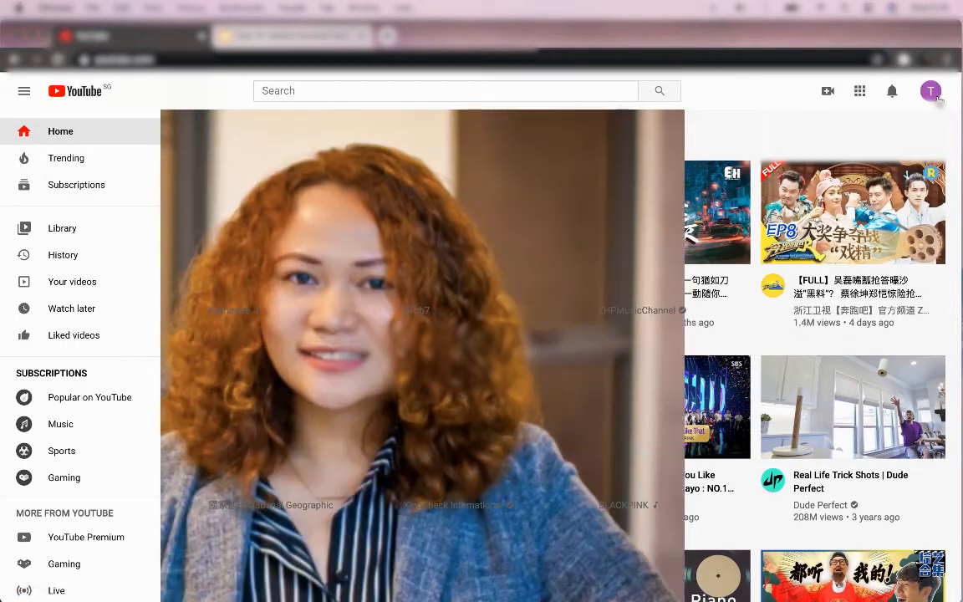
Step: From Settings > Advanced settings, choose to move the channel to a different Brand Account
{"action": "left_click", "coordinate": [932, 94]}
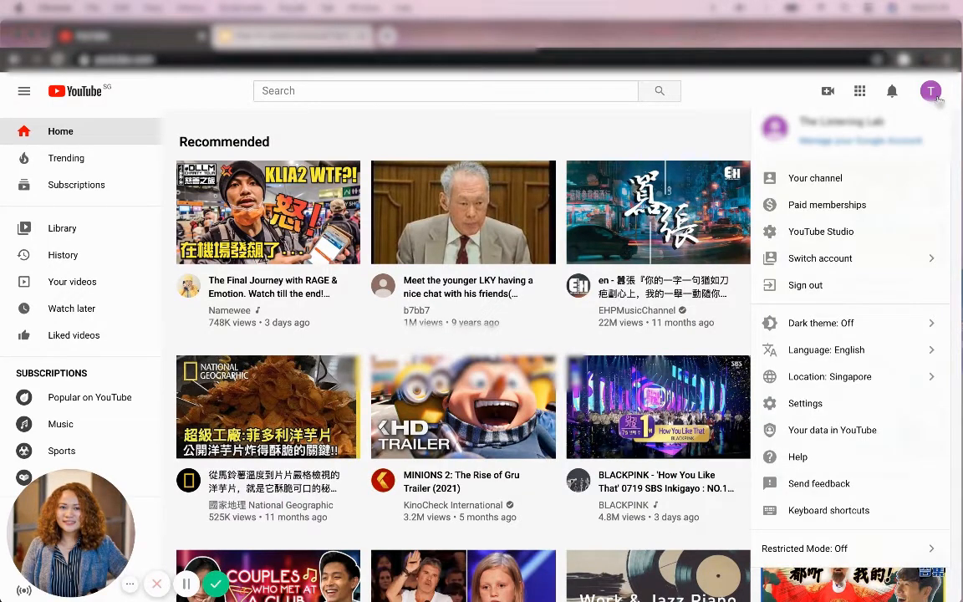
{"action": "left_click", "coordinate": [847, 402]}
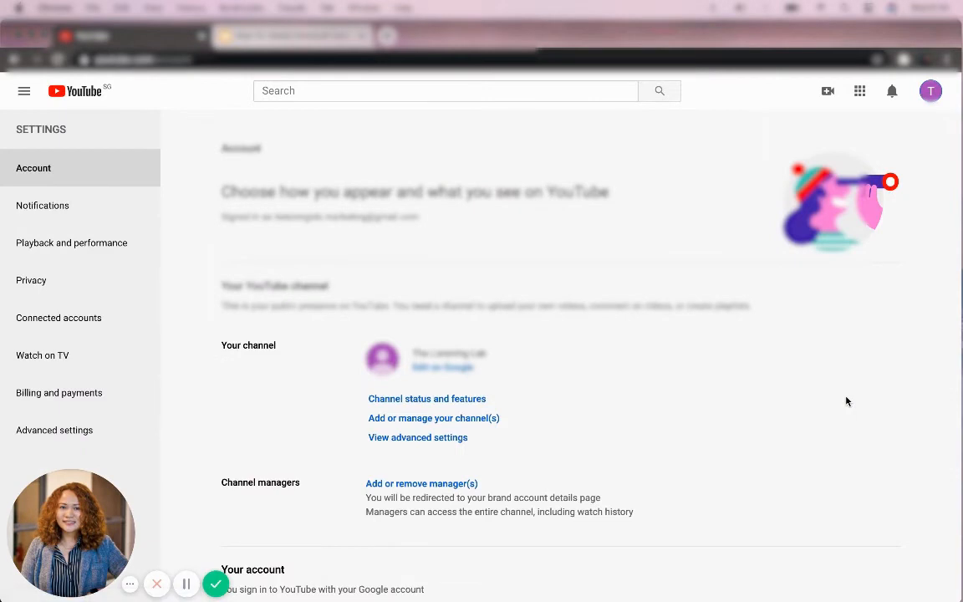
{"action": "scroll", "coordinate": [603, 392], "scroll_direction": "down", "scroll_amount": 3}
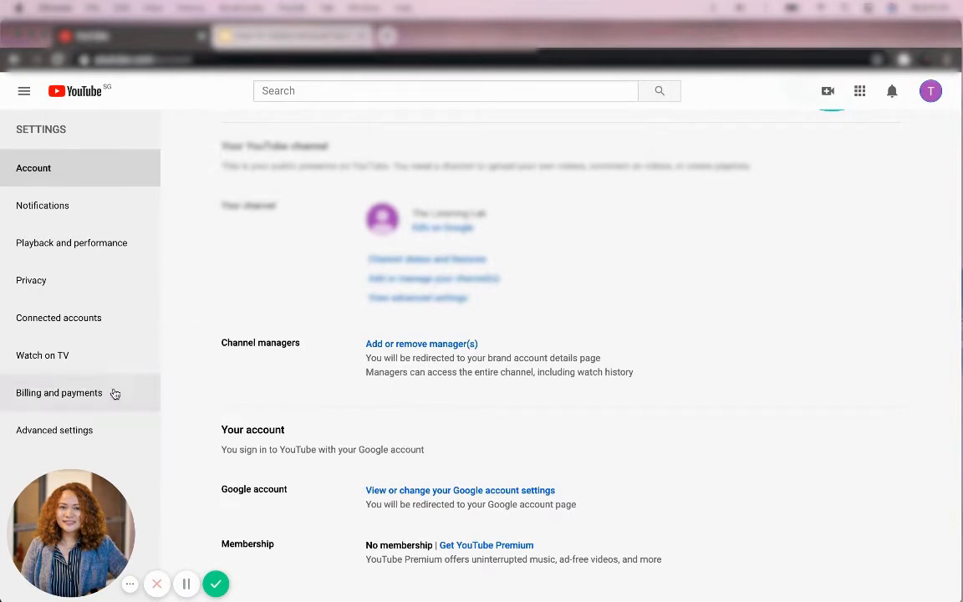
{"action": "left_click", "coordinate": [28, 436]}
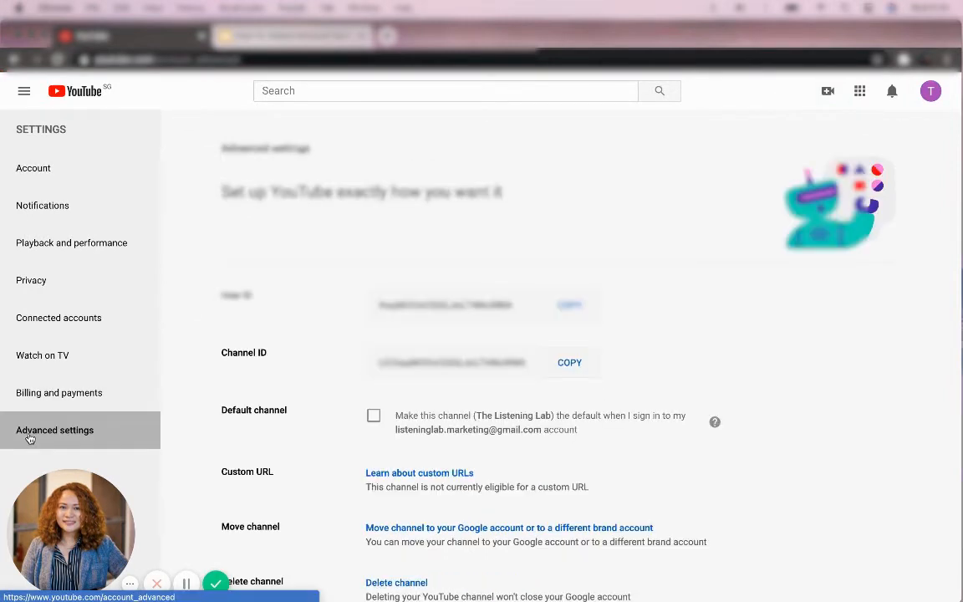
{"action": "scroll", "coordinate": [268, 467], "scroll_direction": "down", "scroll_amount": 1}
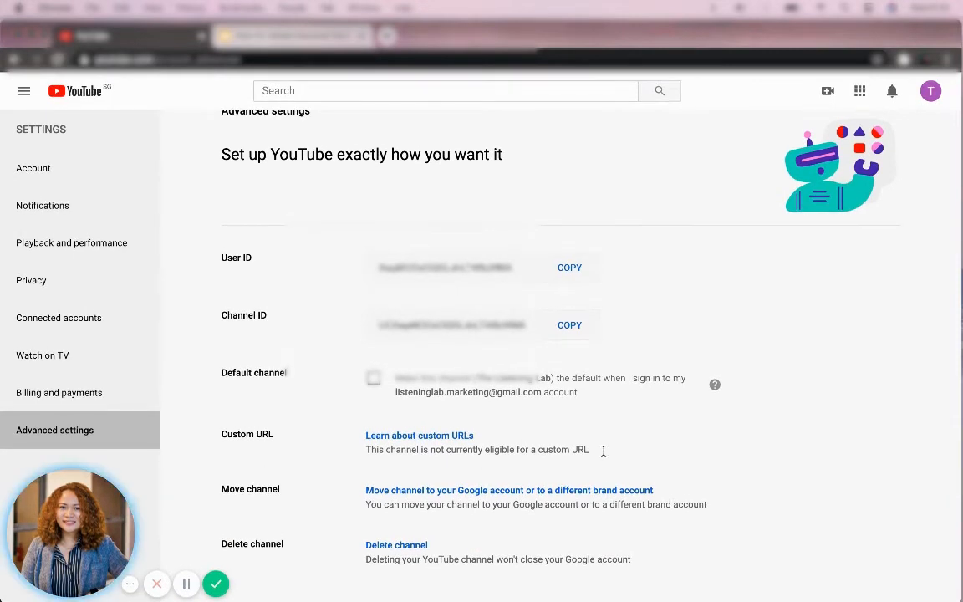
{"action": "left_click", "coordinate": [551, 492]}
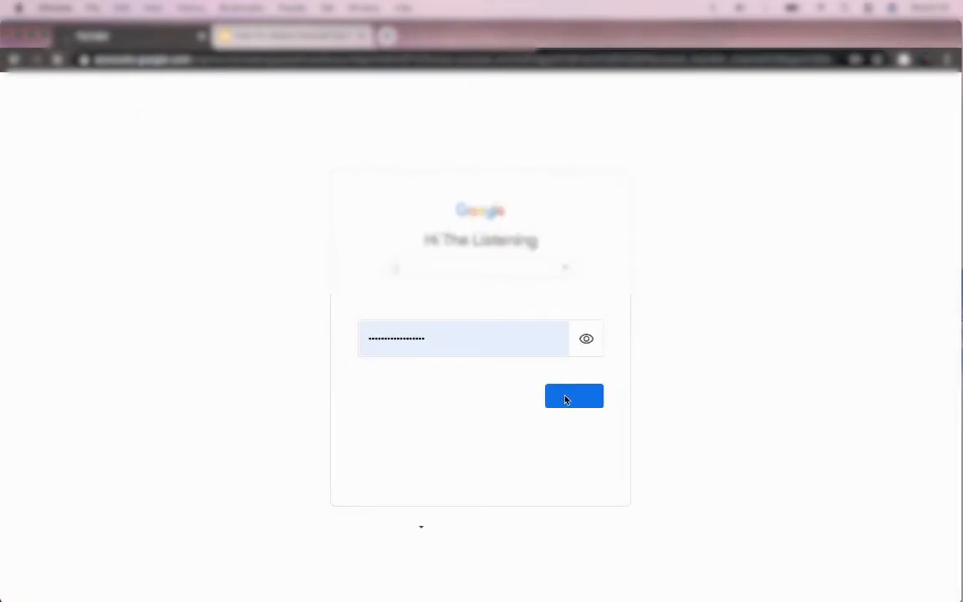
Step: Verify identity with the account password and an SMS verification code
{"action": "left_click", "coordinate": [582, 402]}
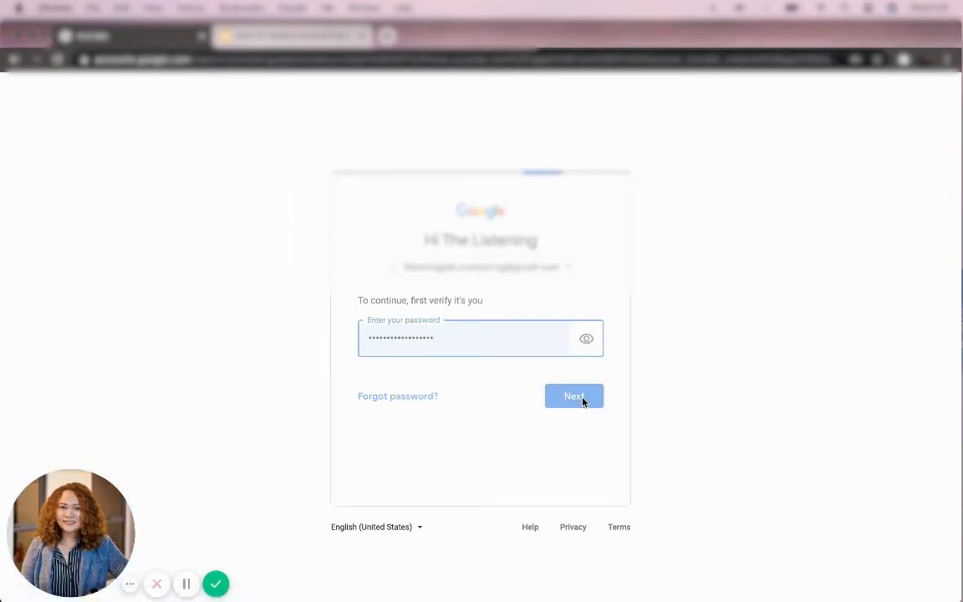
{"action": "left_click", "coordinate": [573, 492]}
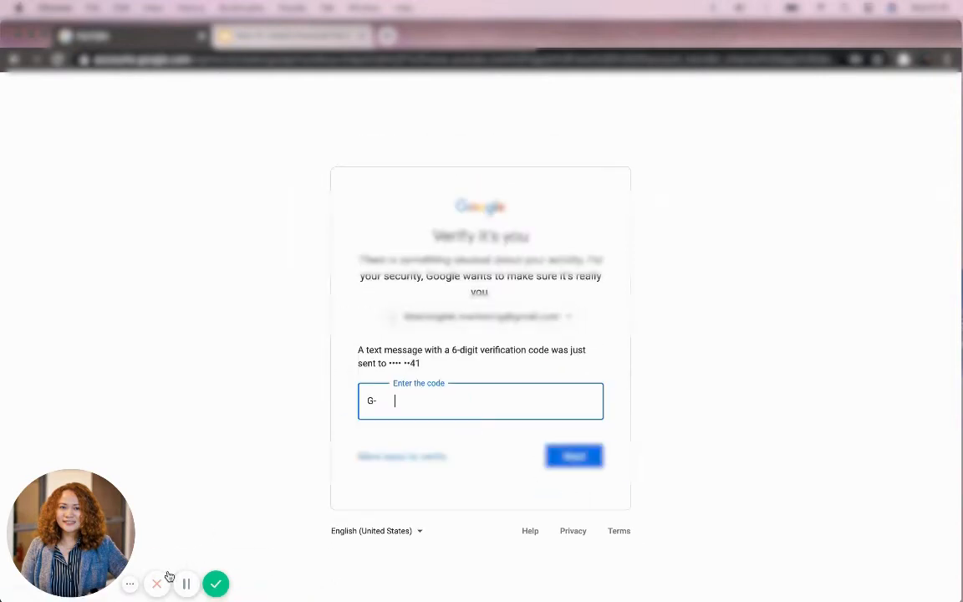
{"action": "left_click", "coordinate": [184, 584]}
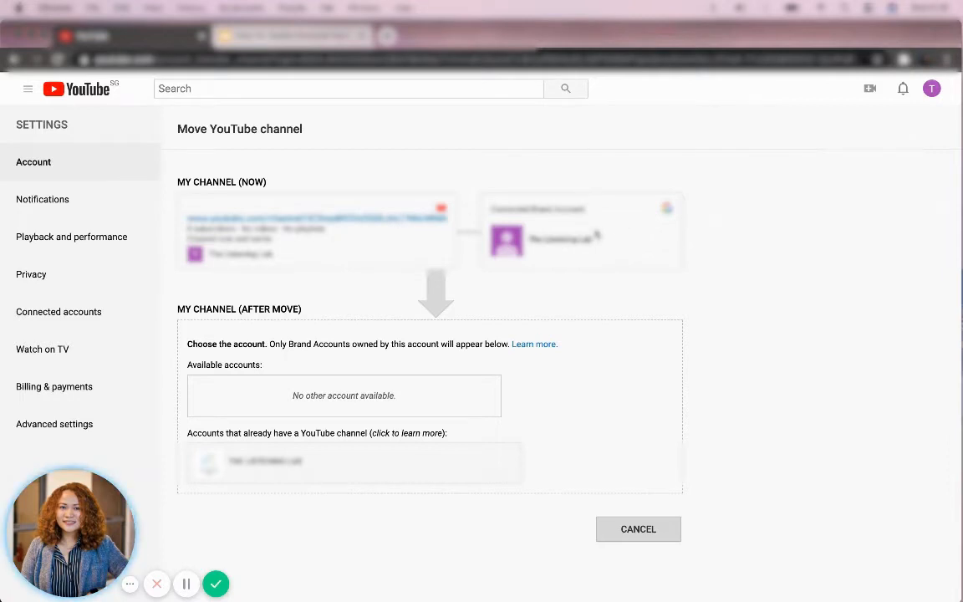
Step: Switch to the original channel's account through the avatar account switcher
{"action": "left_click", "coordinate": [932, 90]}
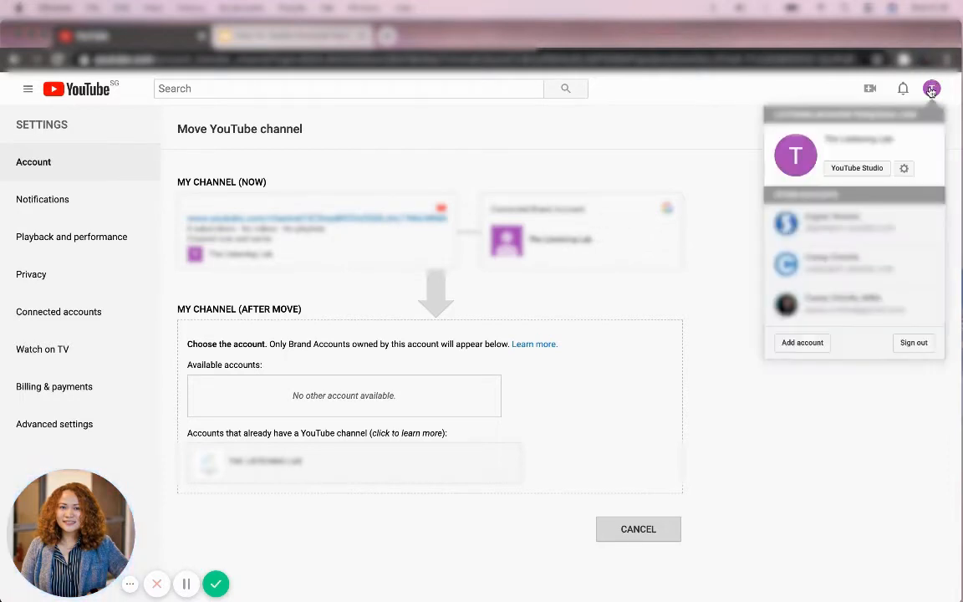
{"action": "left_click", "coordinate": [516, 148]}
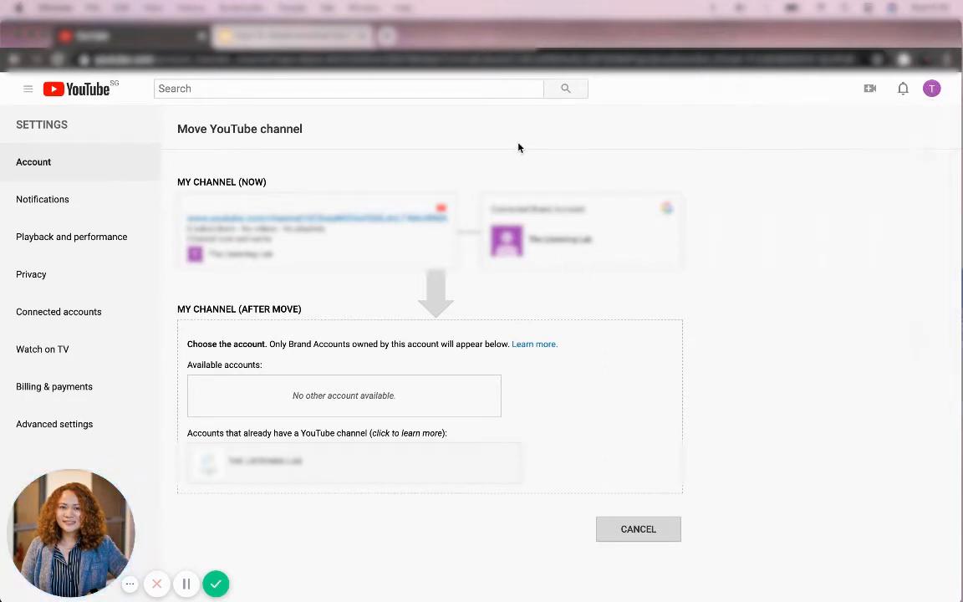
{"action": "left_click", "coordinate": [931, 89]}
{"action": "left_click", "coordinate": [869, 215]}
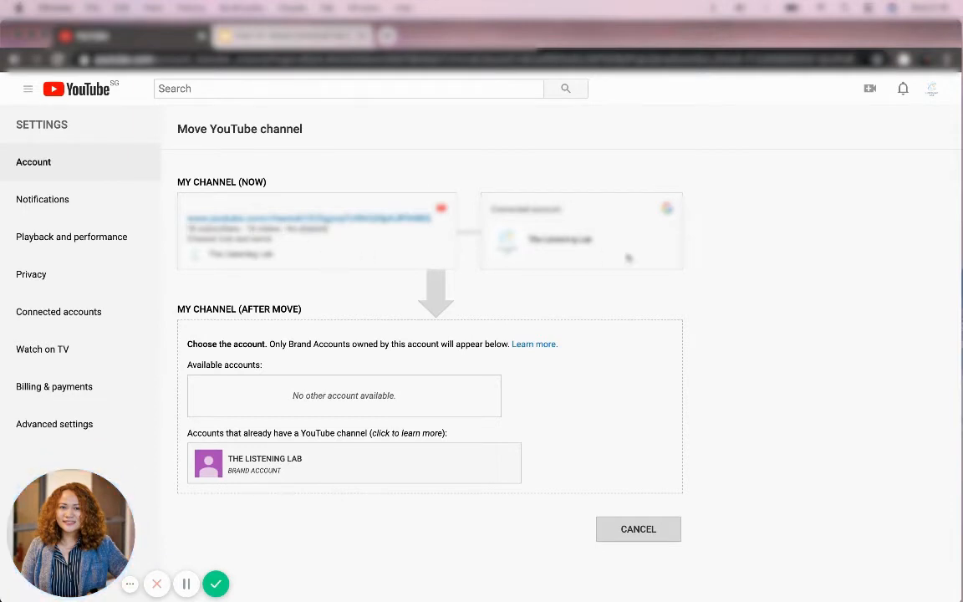
Step: Choose THE LISTENING LAB as move destination and accept deleting its empty channel
{"action": "left_click", "coordinate": [336, 471]}
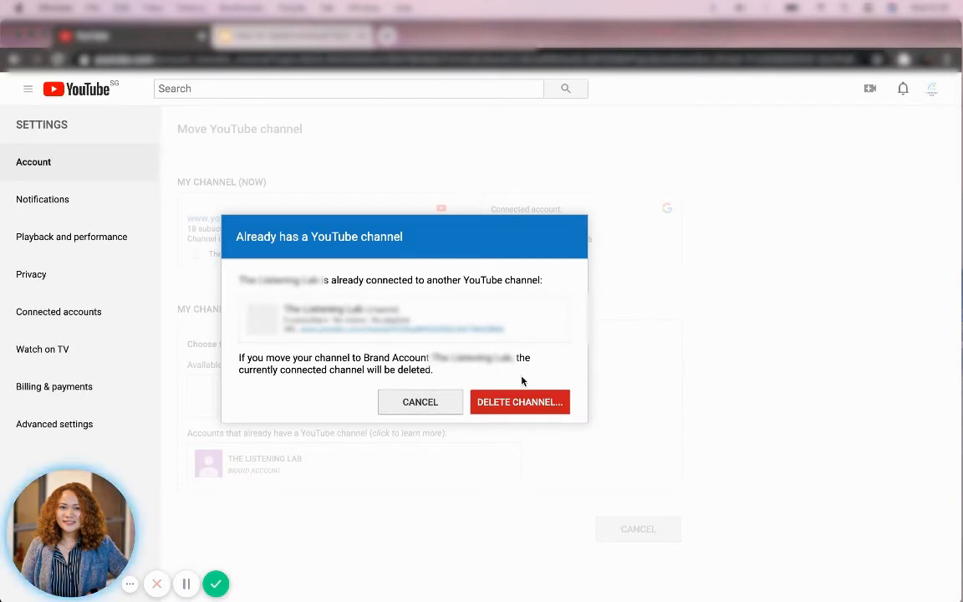
{"action": "triple_click", "coordinate": [318, 370]}
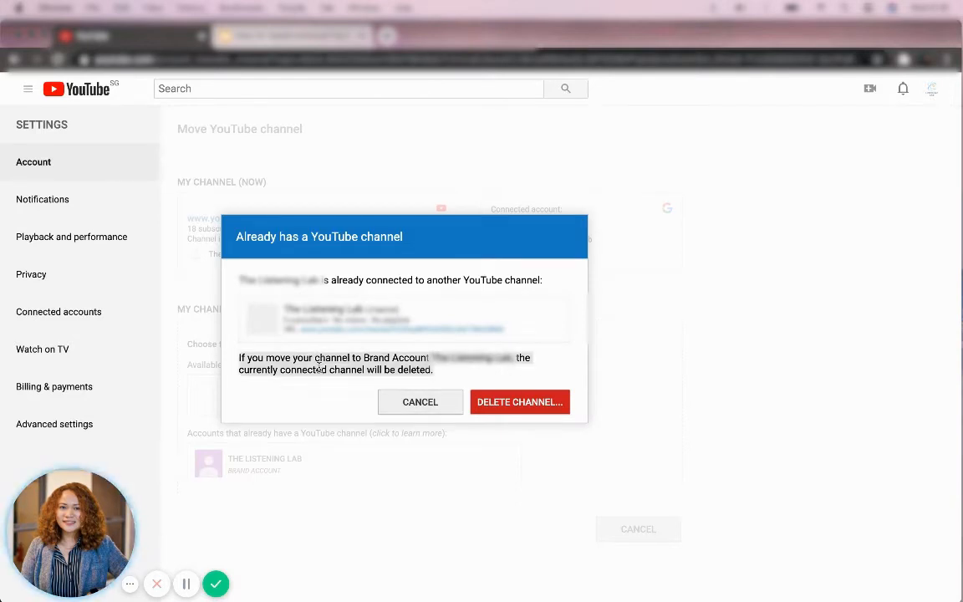
{"action": "left_click", "coordinate": [318, 374]}
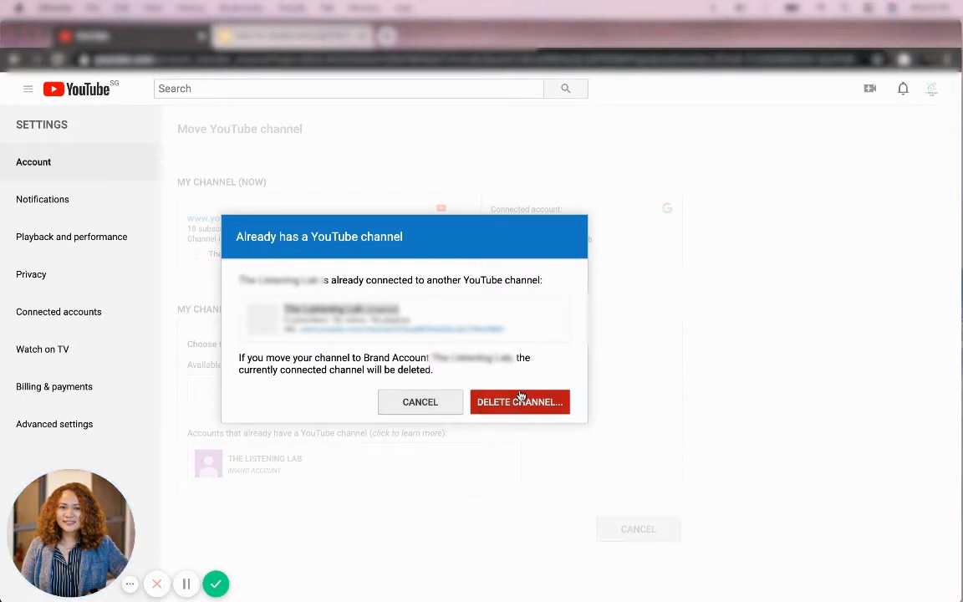
{"action": "left_click", "coordinate": [421, 402]}
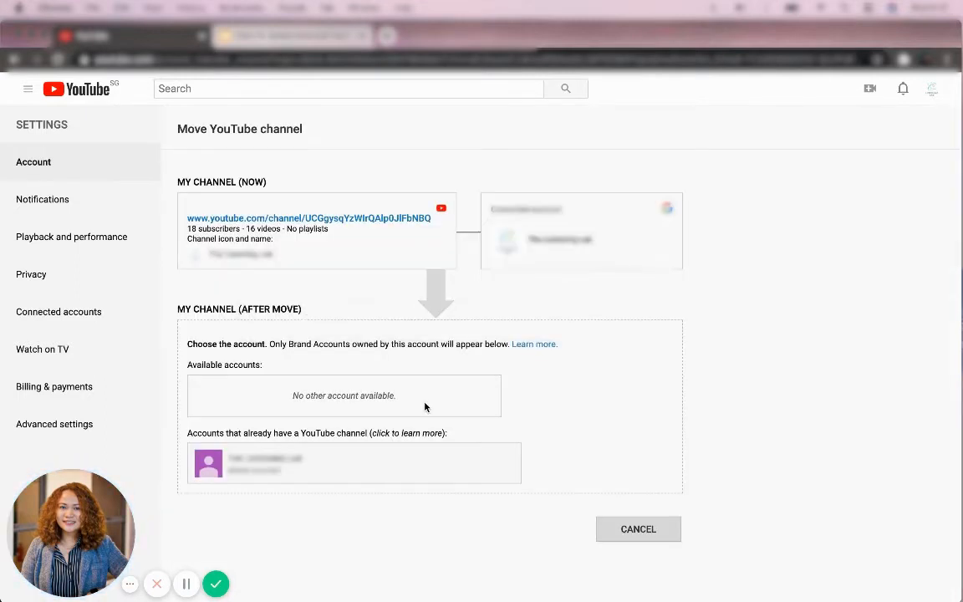
{"action": "left_click", "coordinate": [428, 463]}
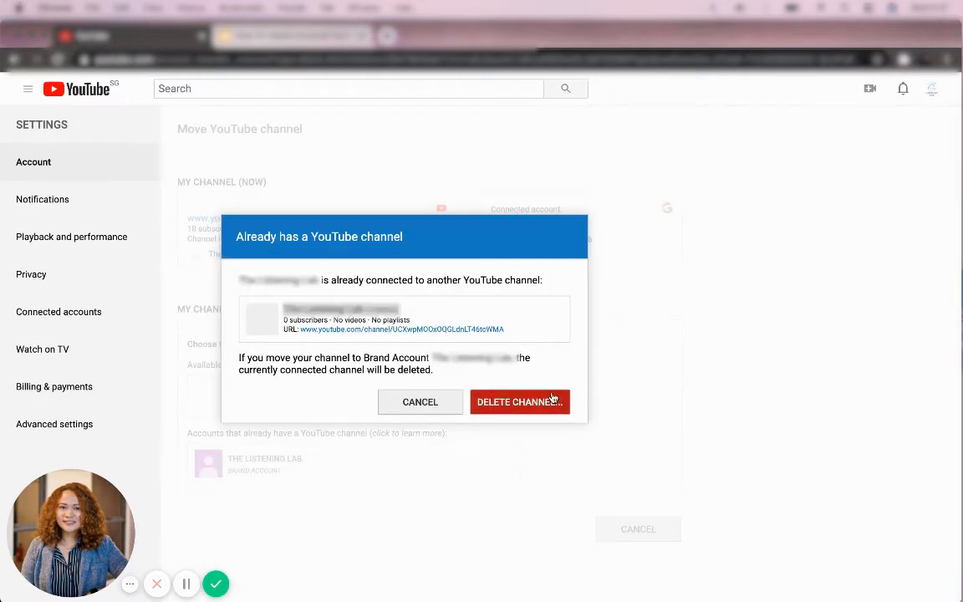
{"action": "left_click", "coordinate": [408, 405]}
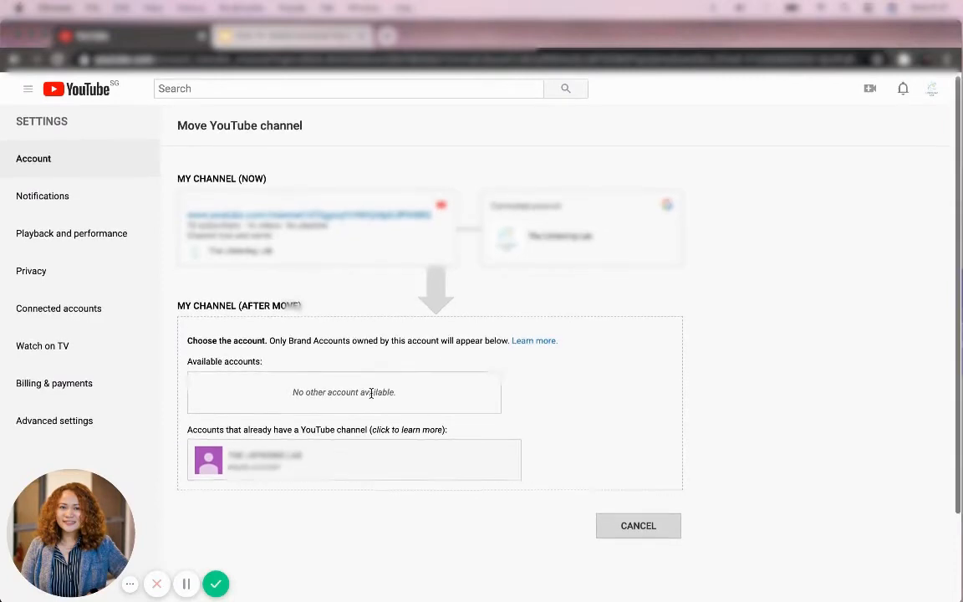
{"action": "scroll", "coordinate": [371, 394], "scroll_direction": "down", "scroll_amount": 1}
{"action": "left_click", "coordinate": [338, 409]}
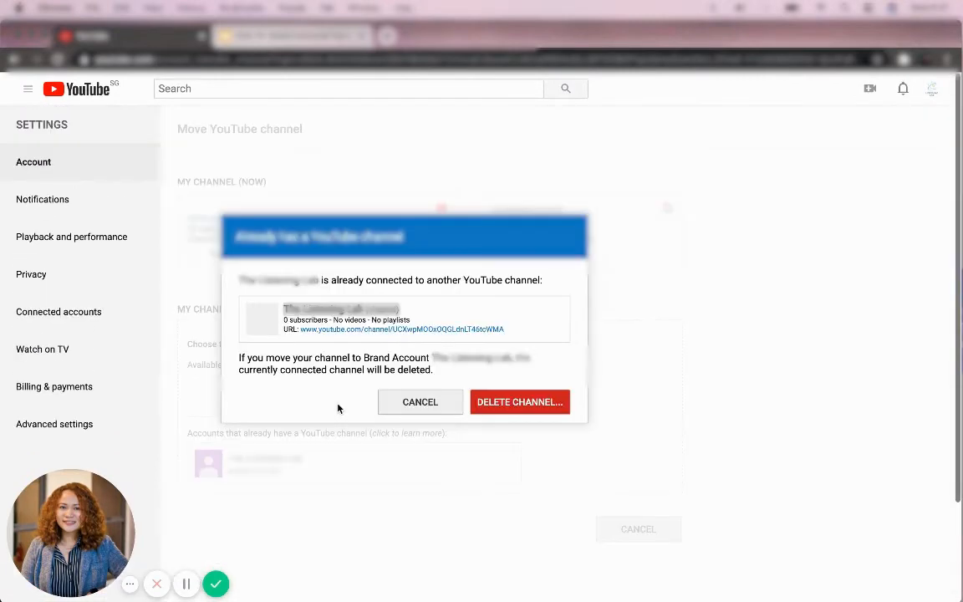
{"action": "left_click", "coordinate": [537, 402]}
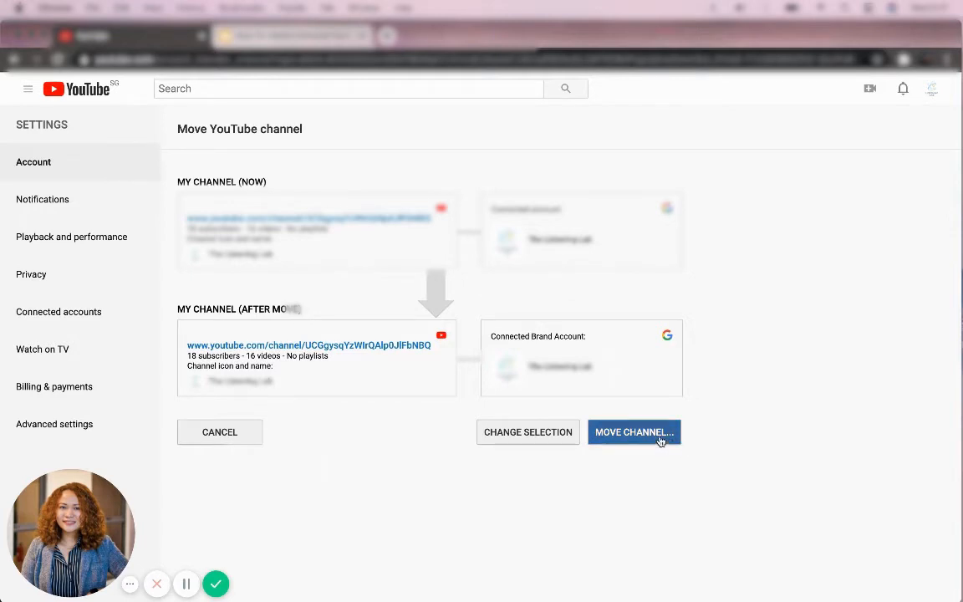
Step: Move the channel to The Listening Lab Brand Account, accepting deletion of its empty existing channel
{"action": "left_click", "coordinate": [536, 436]}
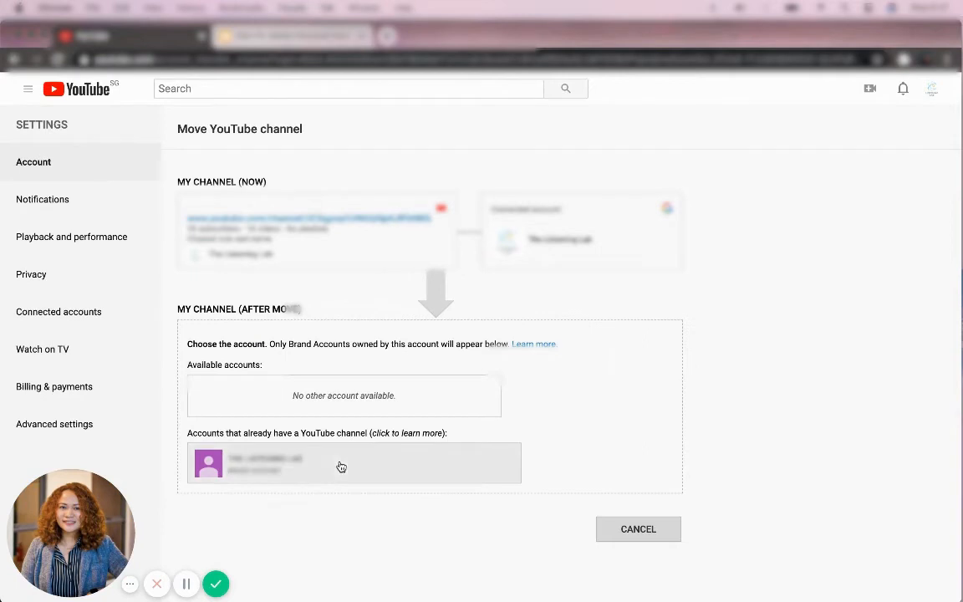
{"action": "left_click", "coordinate": [341, 466]}
{"action": "left_click", "coordinate": [415, 400]}
{"action": "left_click", "coordinate": [328, 473]}
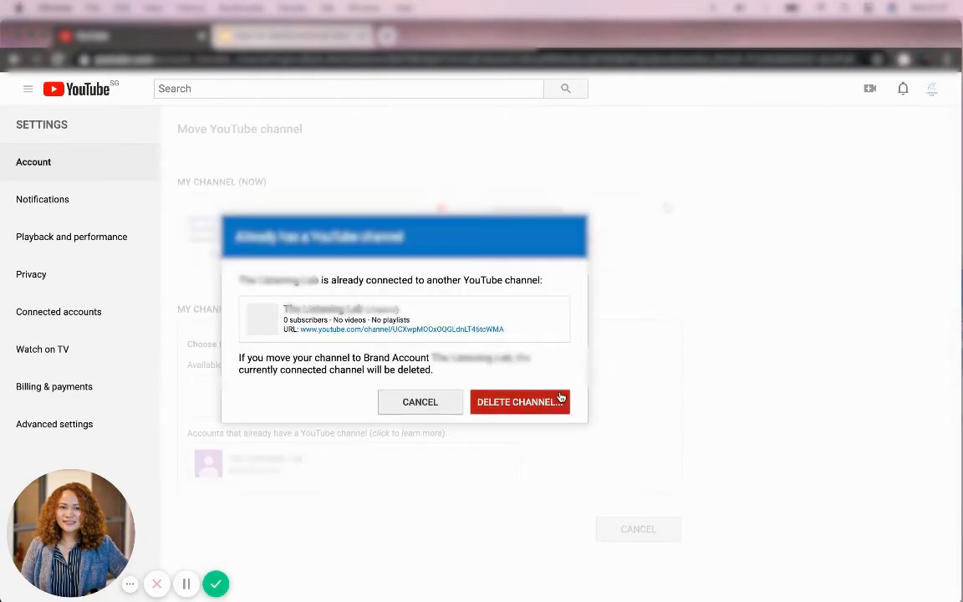
{"action": "left_click", "coordinate": [554, 403]}
{"action": "left_click", "coordinate": [645, 434]}
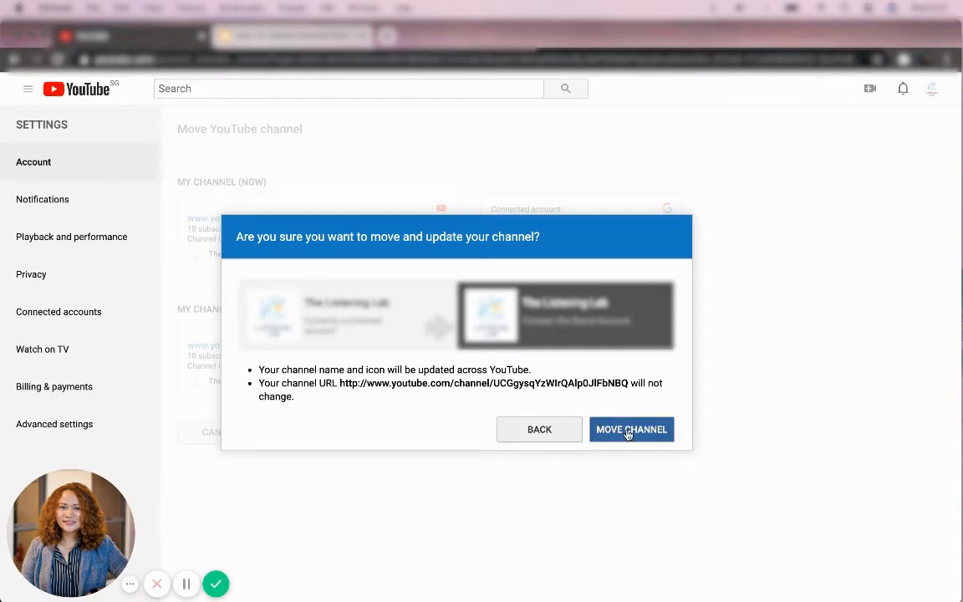
{"action": "left_click", "coordinate": [628, 432]}
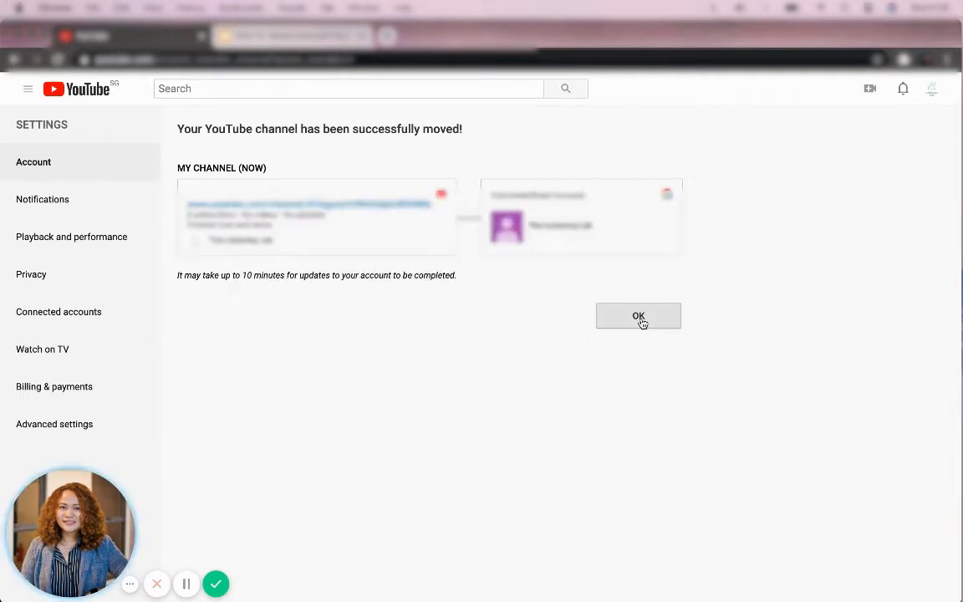
Step: Acknowledge the successful move and use YouTube as The Listening Lab Brand Account
{"action": "left_click", "coordinate": [642, 320]}
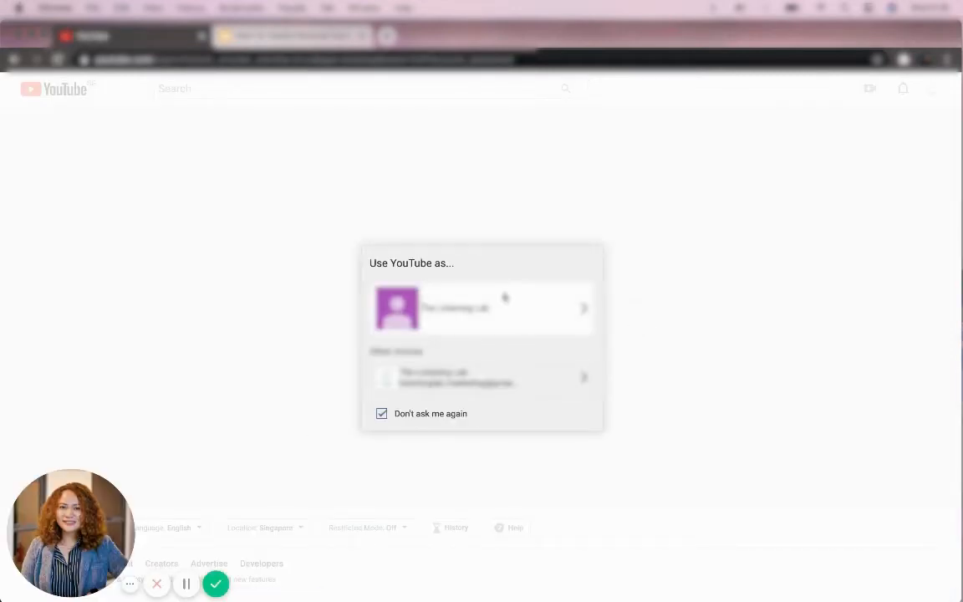
{"action": "left_click", "coordinate": [396, 294]}
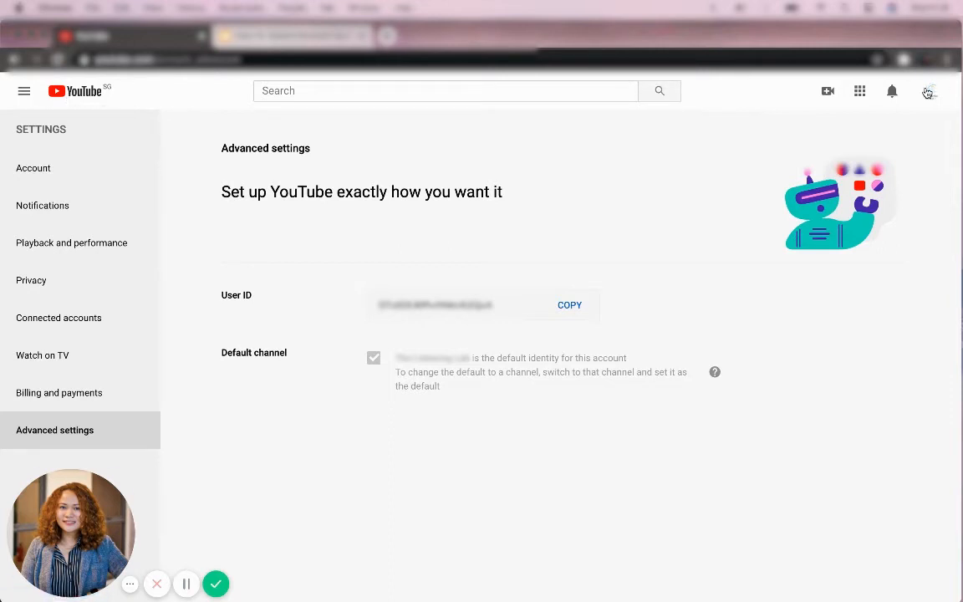
{"action": "left_click", "coordinate": [97, 94]}
Step: Go to YouTube account Settings and list the channels on this account
{"action": "left_click", "coordinate": [933, 94]}
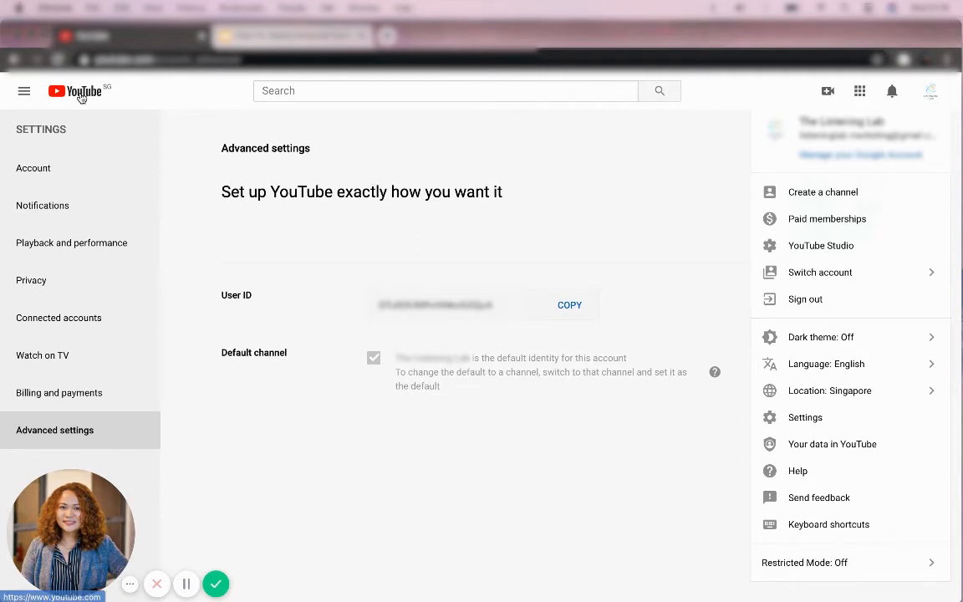
{"action": "left_click", "coordinate": [52, 176]}
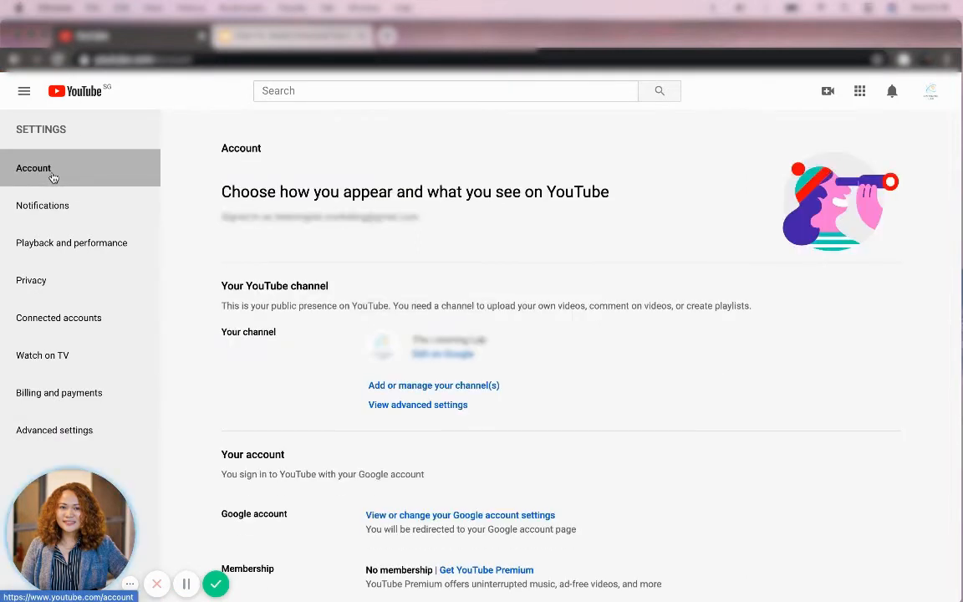
{"action": "left_click", "coordinate": [57, 96]}
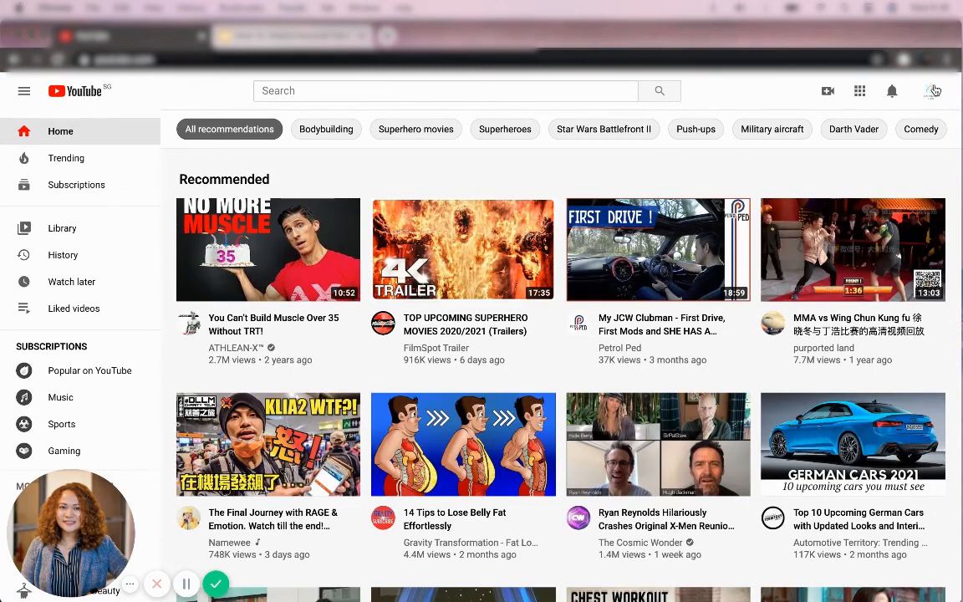
{"action": "left_click", "coordinate": [932, 90]}
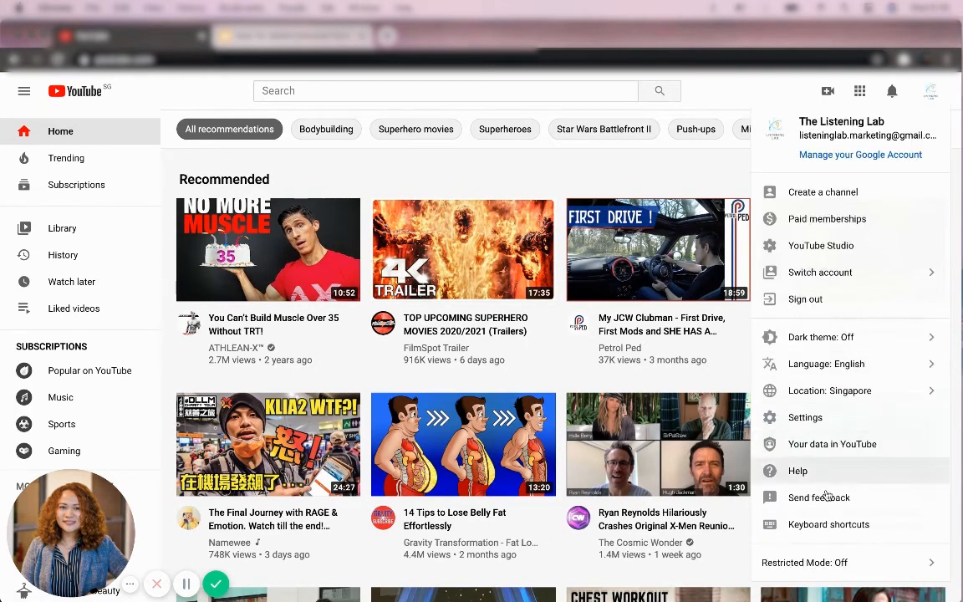
{"action": "left_click", "coordinate": [804, 417]}
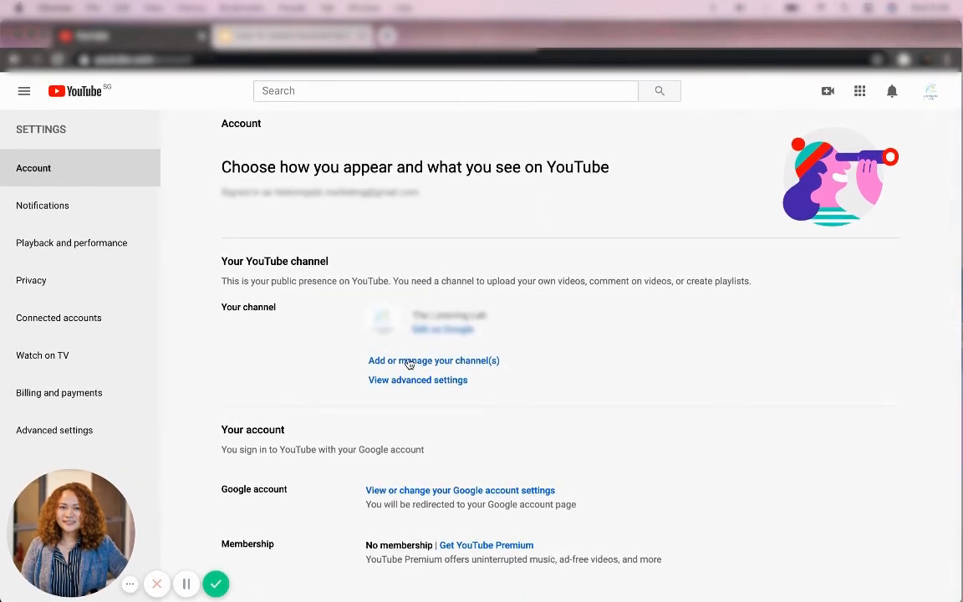
{"action": "left_click", "coordinate": [408, 360]}
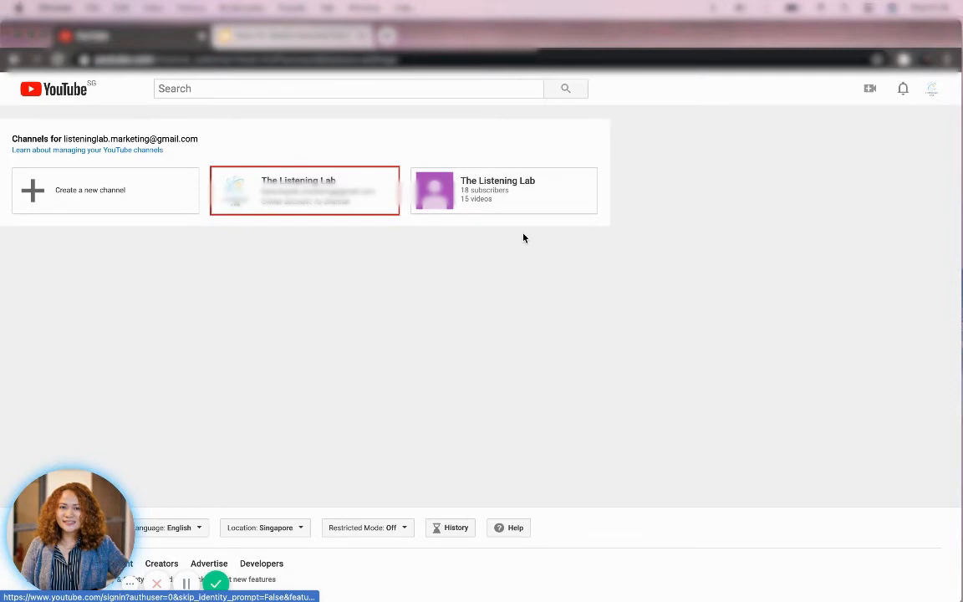
Step: Switch to The Listening Lab brand channel and check its uploaded videos in a new tab
{"action": "left_click", "coordinate": [532, 206]}
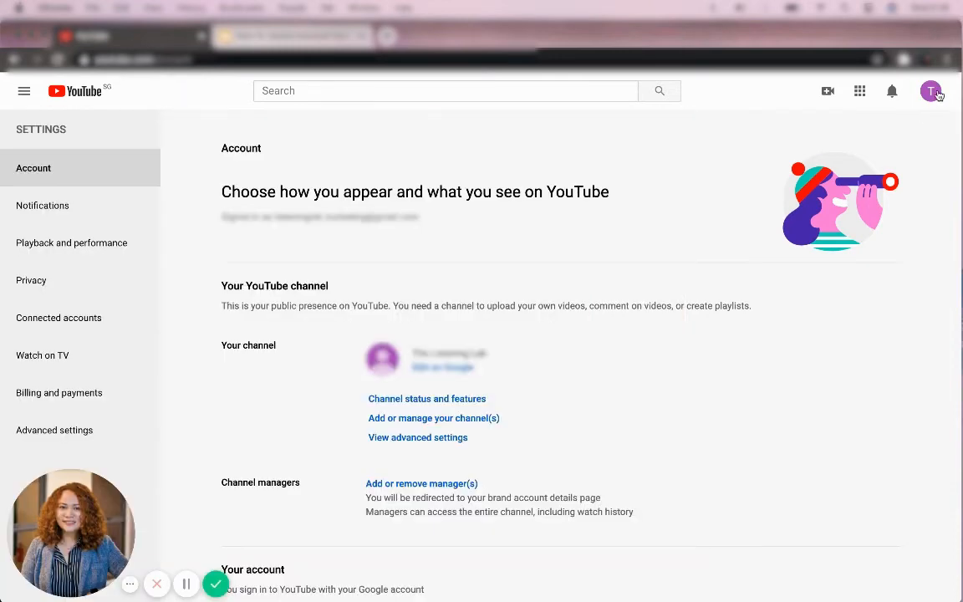
{"action": "left_click", "coordinate": [930, 92]}
{"action": "right_click", "coordinate": [818, 177]}
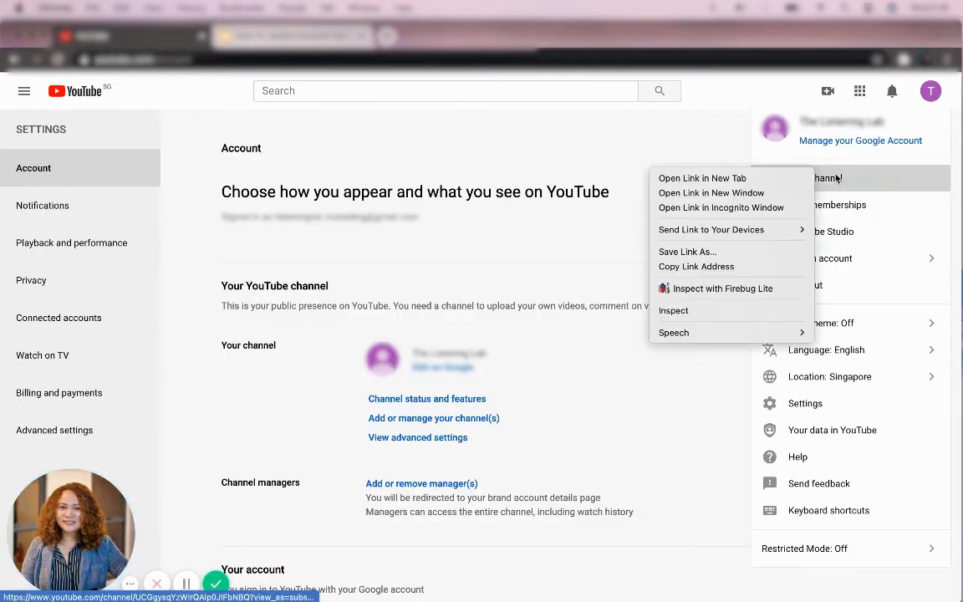
{"action": "left_click", "coordinate": [808, 179]}
{"action": "left_click", "coordinate": [621, 234]}
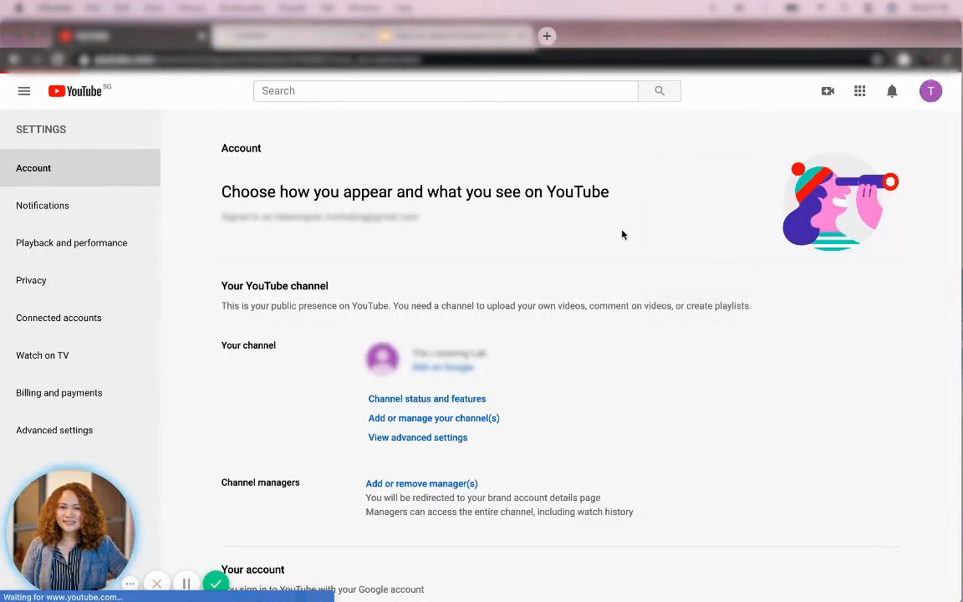
{"action": "left_click", "coordinate": [288, 36]}
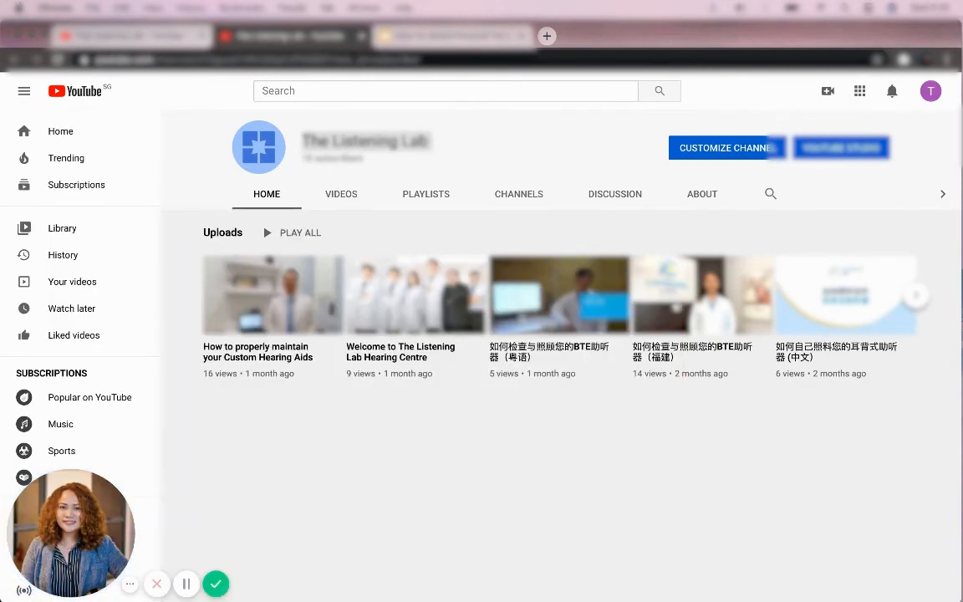
{"action": "left_click", "coordinate": [918, 297]}
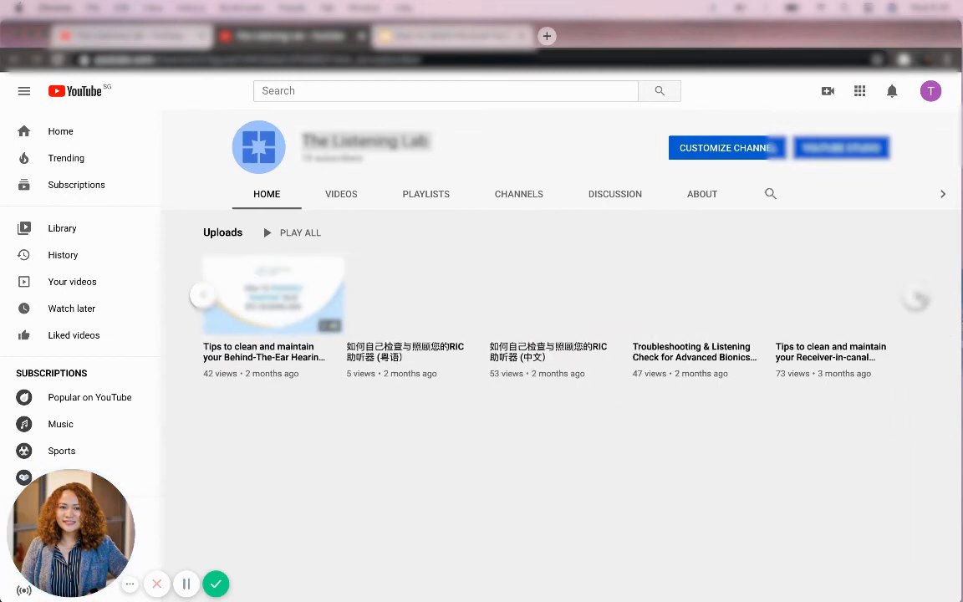
{"action": "left_click", "coordinate": [133, 37]}
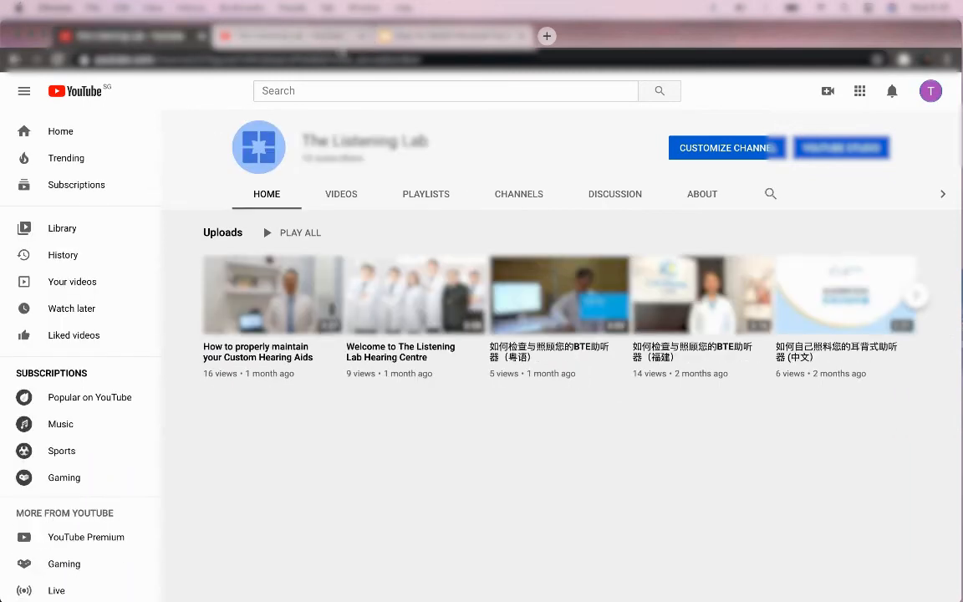
{"action": "left_click", "coordinate": [284, 36]}
Step: From YouTube Settings, open the brand channel's 'Add or remove manager(s)' details
{"action": "left_click", "coordinate": [932, 92]}
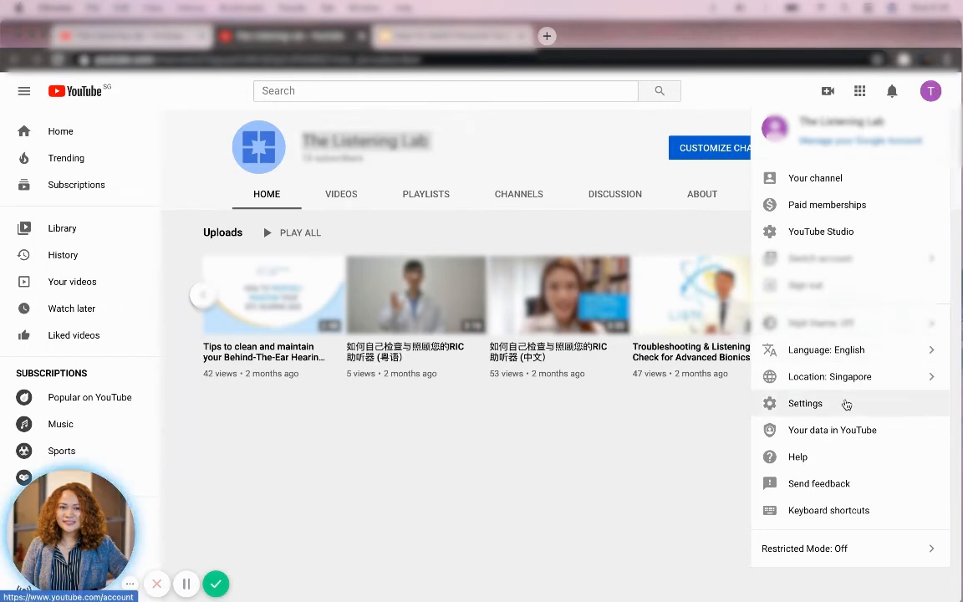
{"action": "left_click", "coordinate": [845, 402]}
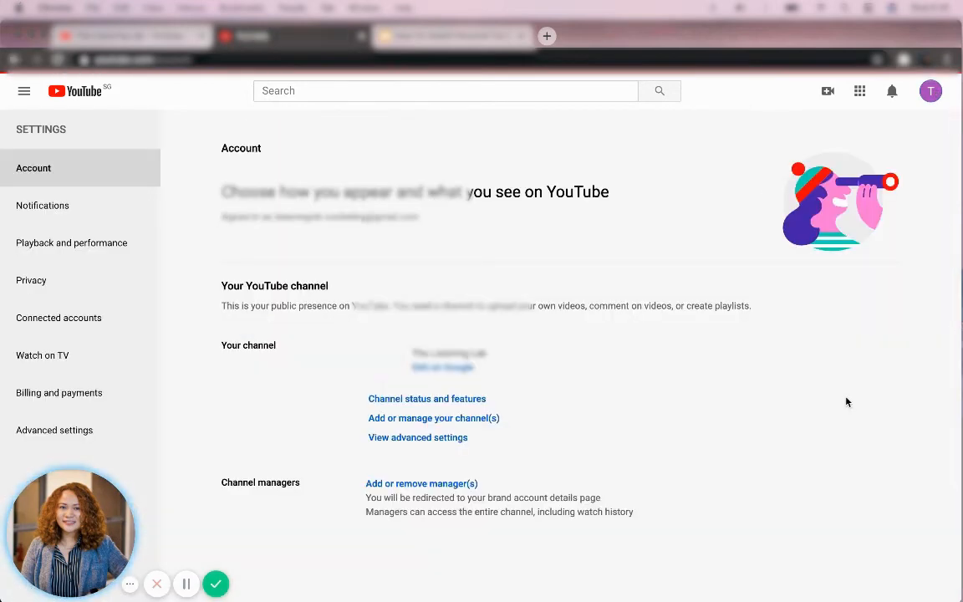
{"action": "scroll", "coordinate": [619, 385], "scroll_direction": "down", "scroll_amount": 1}
{"action": "left_click", "coordinate": [407, 389]}
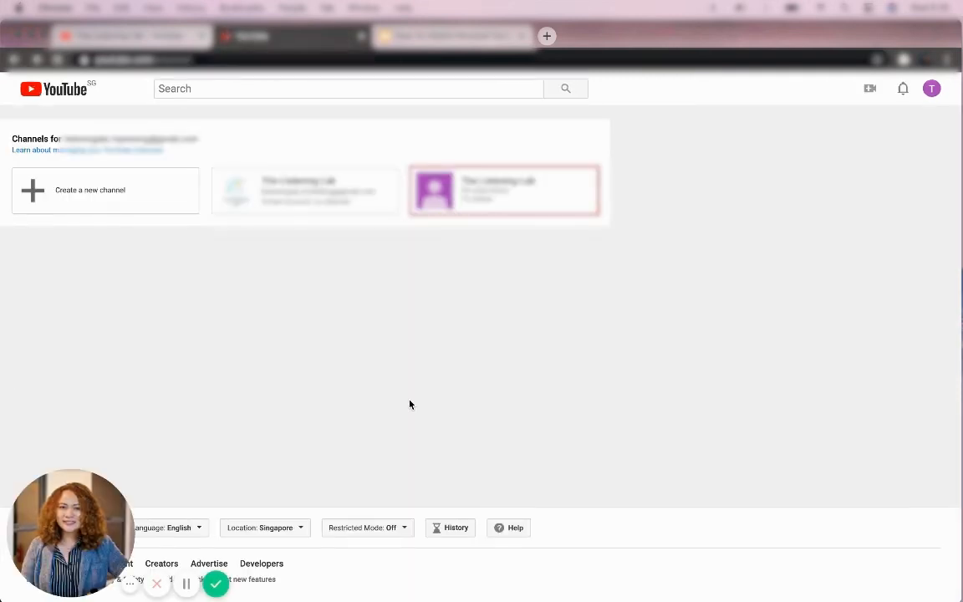
{"action": "key", "text": "super+Left"}
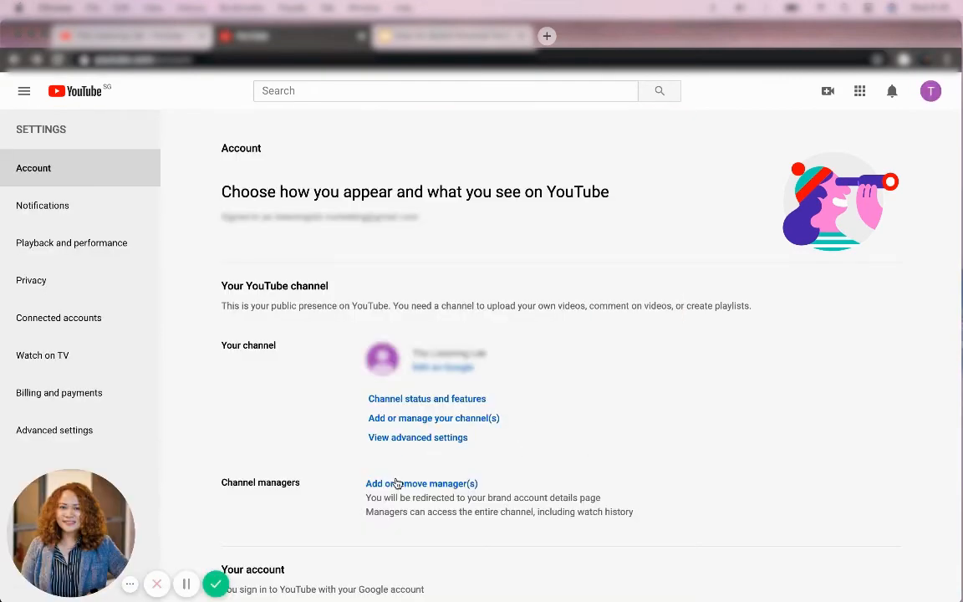
{"action": "left_click", "coordinate": [397, 483]}
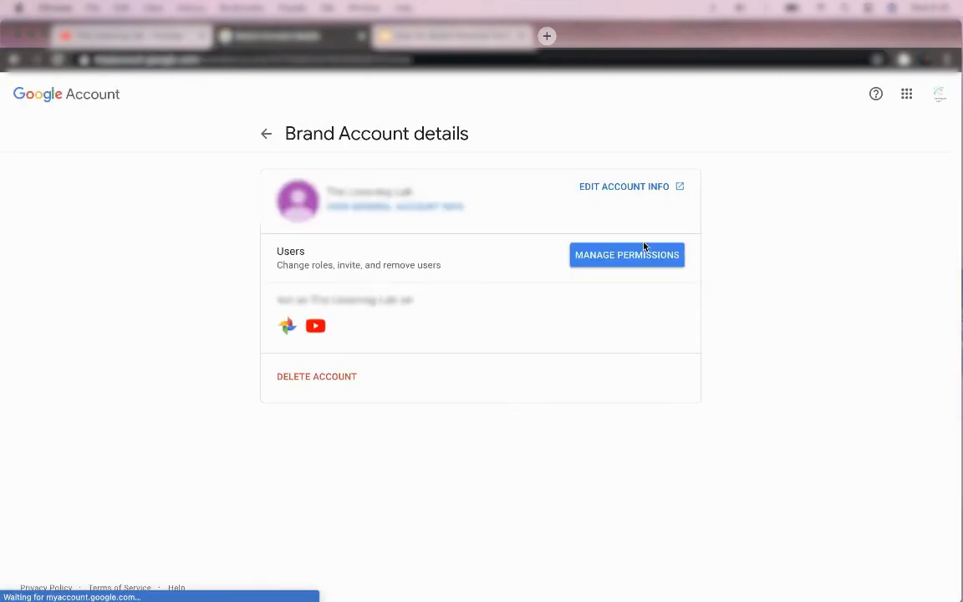
Step: Send the 'Verify it's you' code, then open the Brand Account's Manage Permissions
{"action": "left_click", "coordinate": [634, 255]}
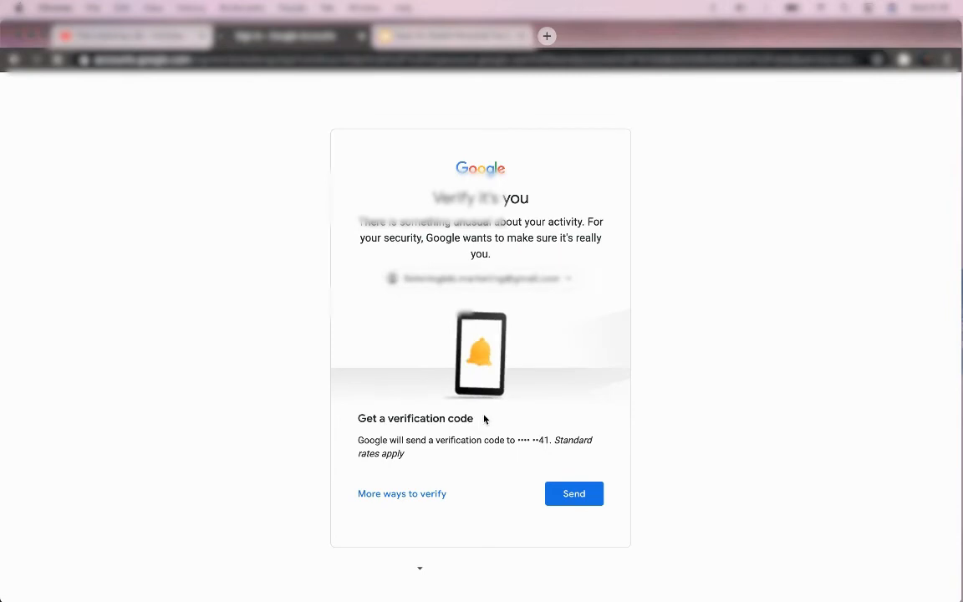
{"action": "left_click", "coordinate": [577, 494]}
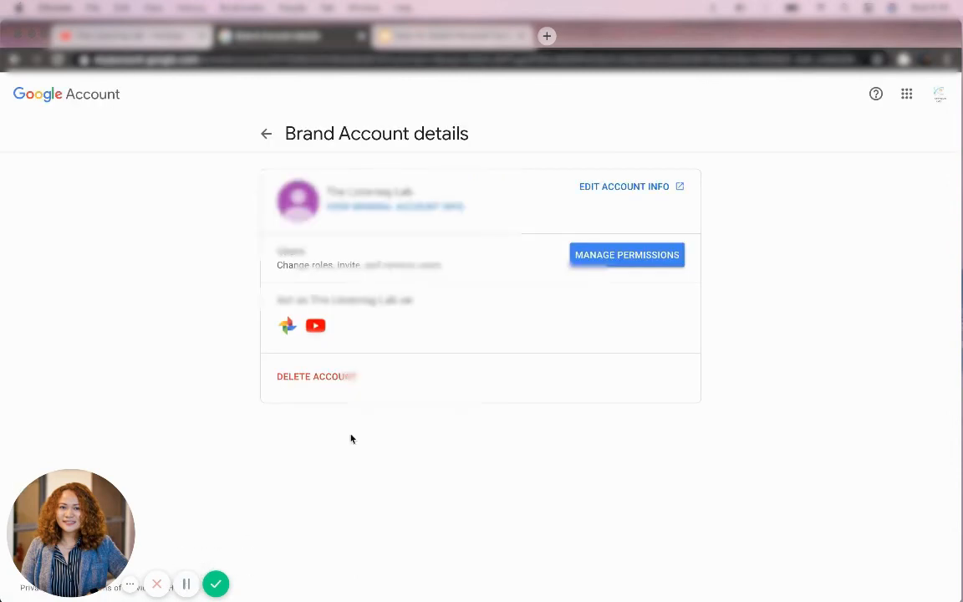
{"action": "left_click", "coordinate": [606, 263]}
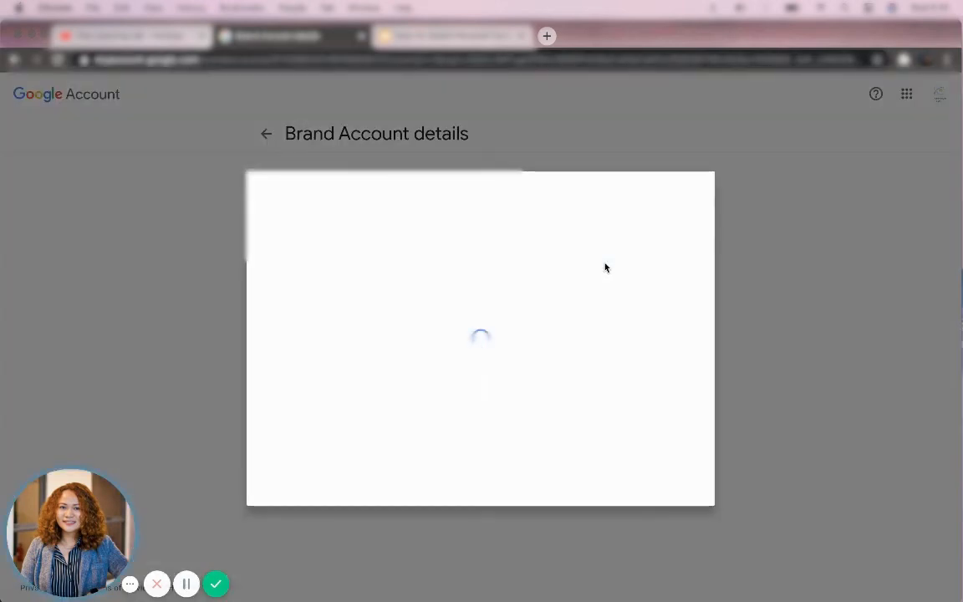
Step: Invite the new user by their e-mail address to the Brand Account with the Manager role
{"action": "left_click", "coordinate": [680, 199]}
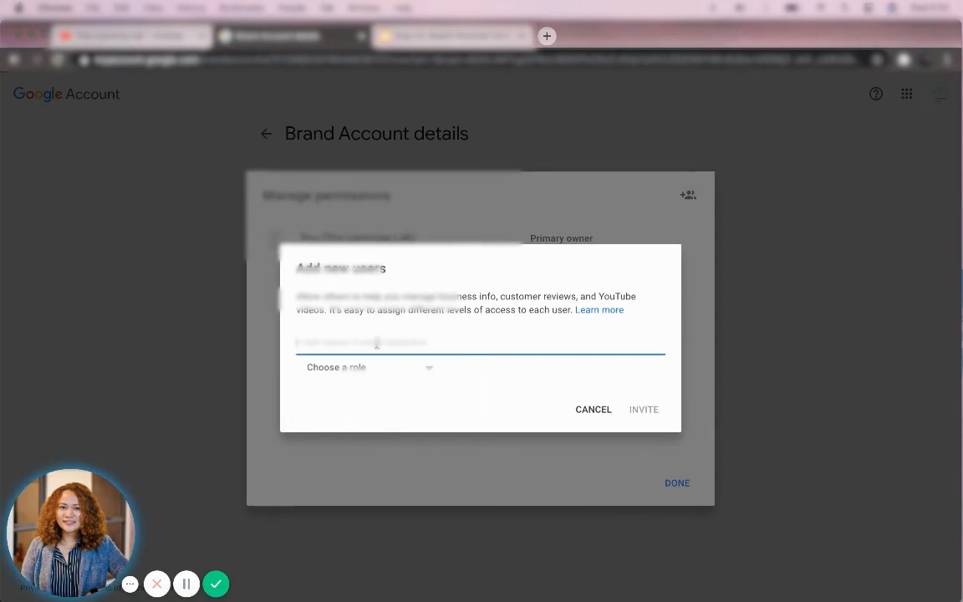
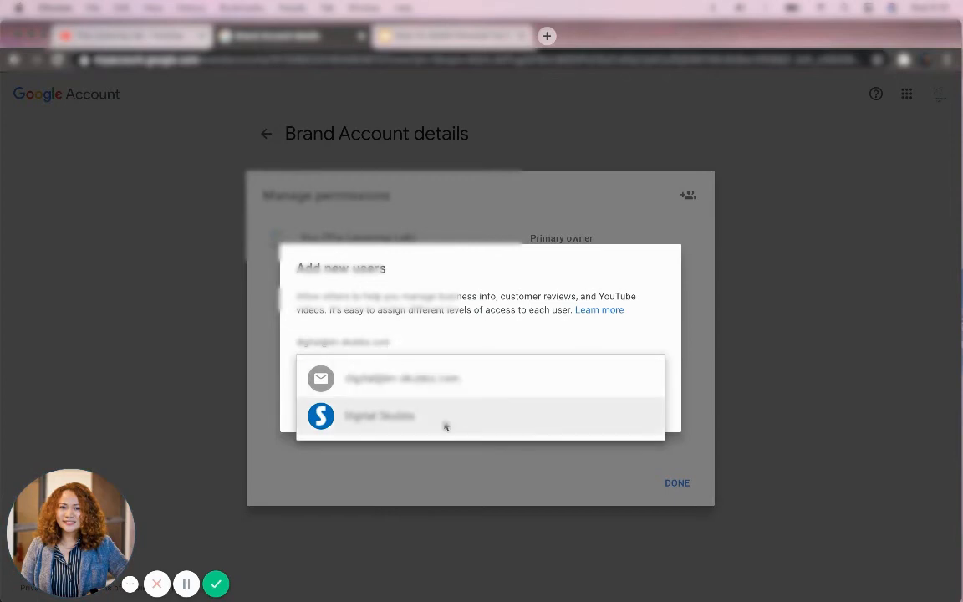
{"action": "left_click", "coordinate": [446, 422]}
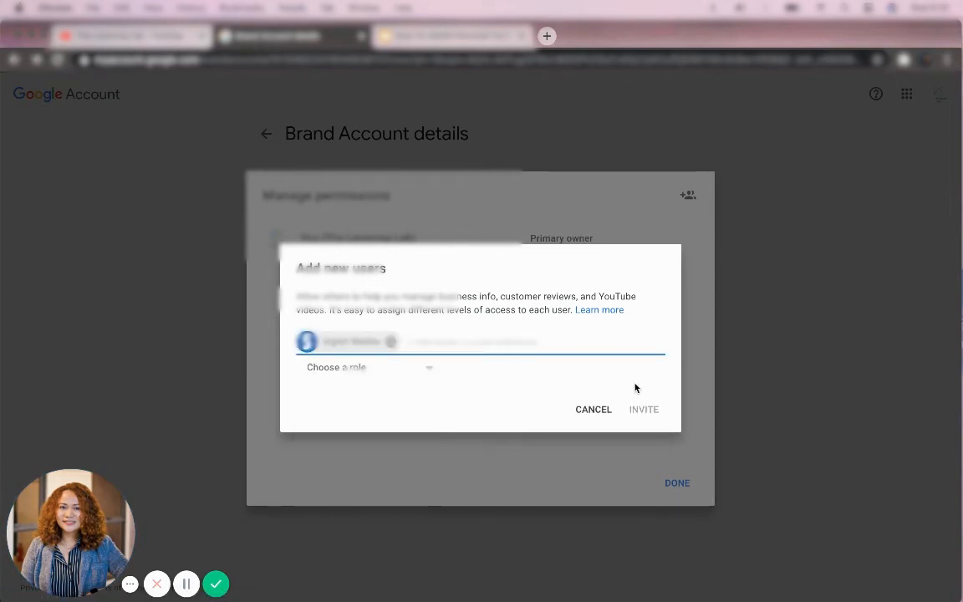
{"action": "left_click", "coordinate": [387, 365]}
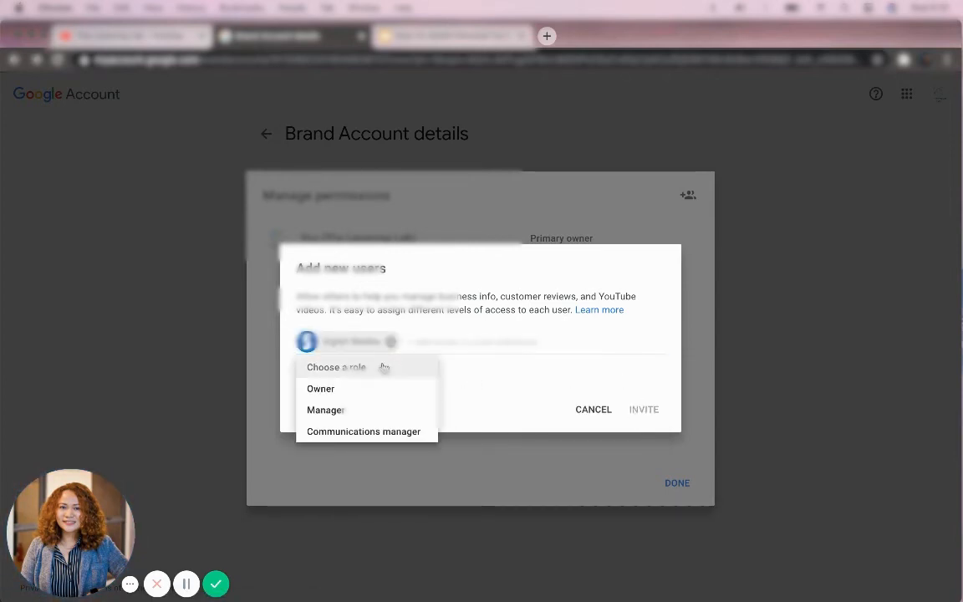
{"action": "left_click", "coordinate": [359, 410]}
{"action": "left_click", "coordinate": [643, 411]}
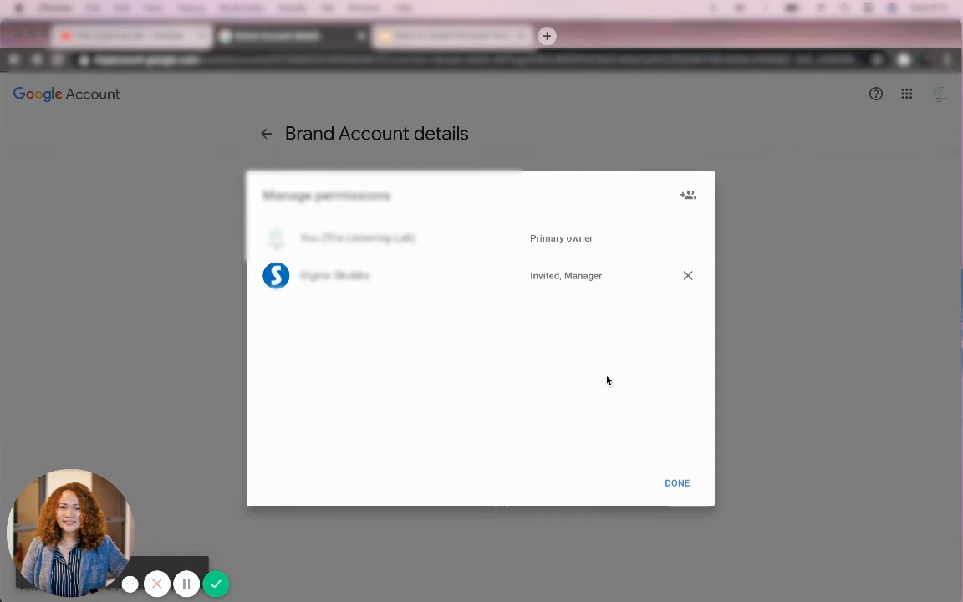
Step: Start adding another user, look over the available roles, and cancel without inviting
{"action": "left_click", "coordinate": [688, 197]}
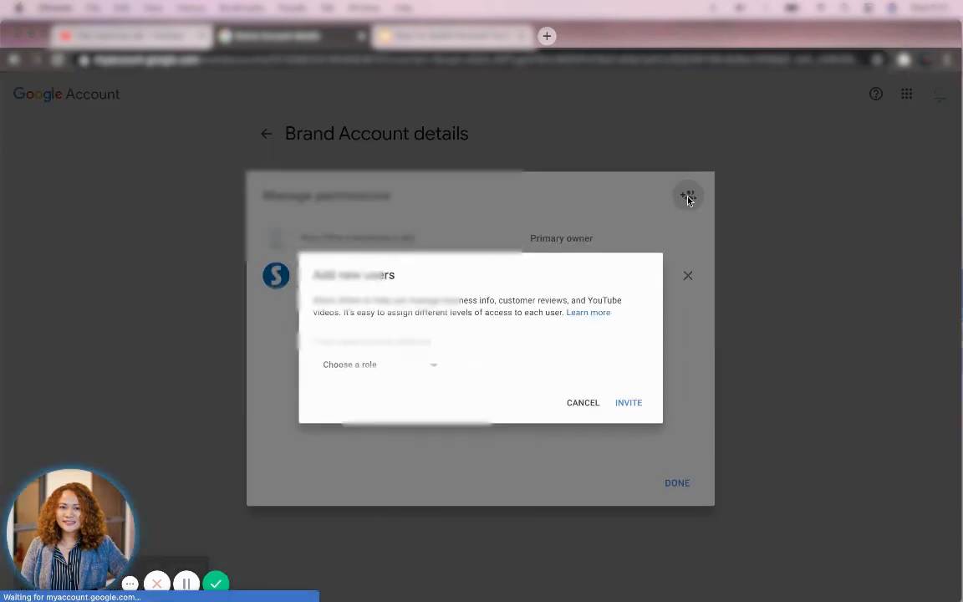
{"action": "left_click", "coordinate": [389, 365]}
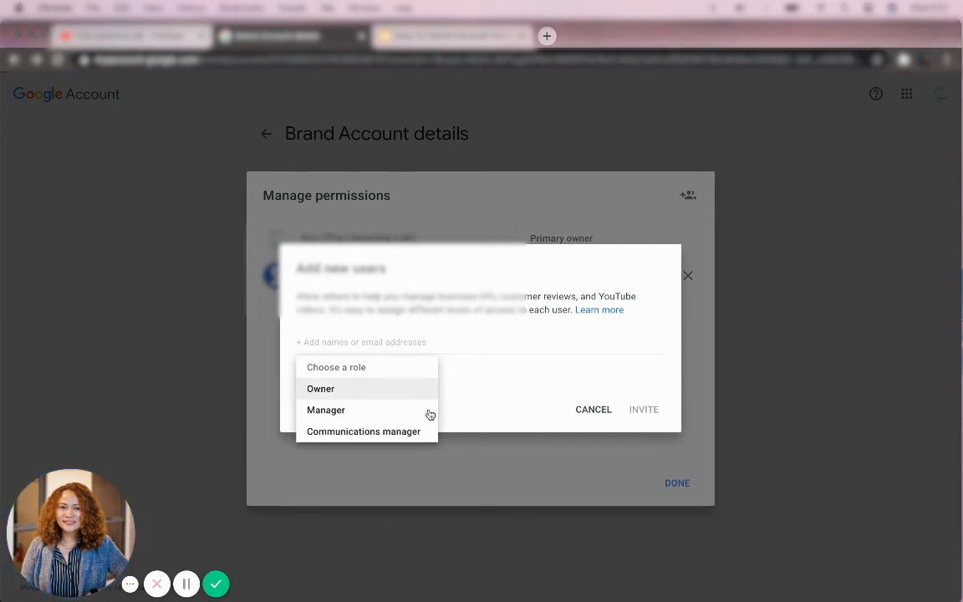
{"action": "left_click", "coordinate": [553, 416]}
{"action": "left_click", "coordinate": [598, 406]}
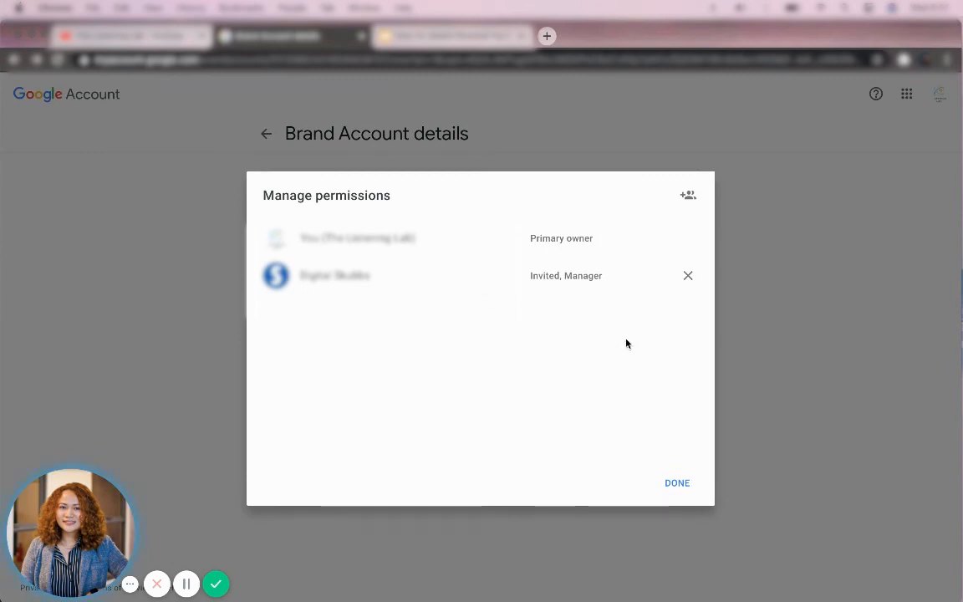
Step: Close the Manage permissions list with DONE
{"action": "left_click", "coordinate": [675, 483]}
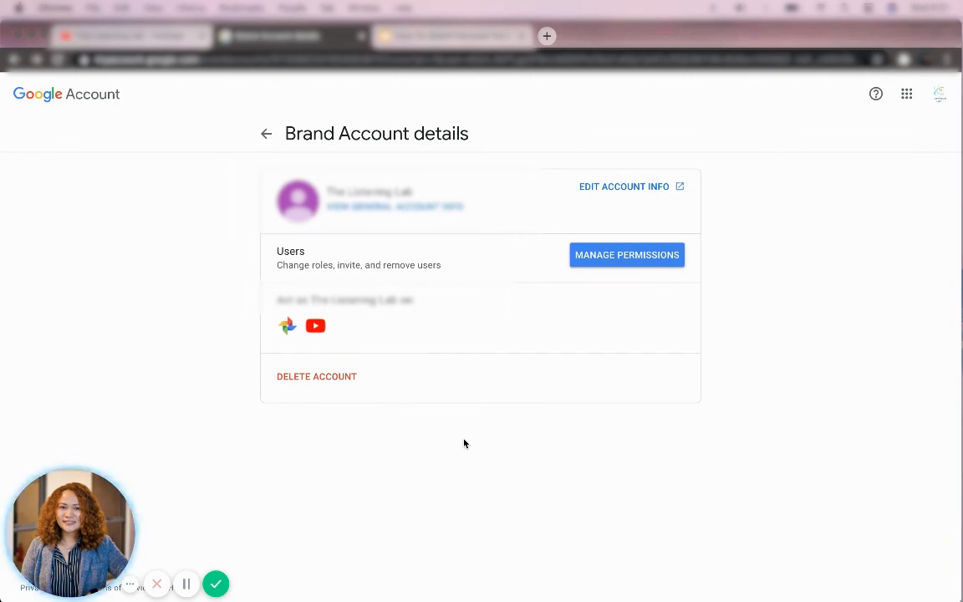
{"action": "left_click", "coordinate": [216, 584]}
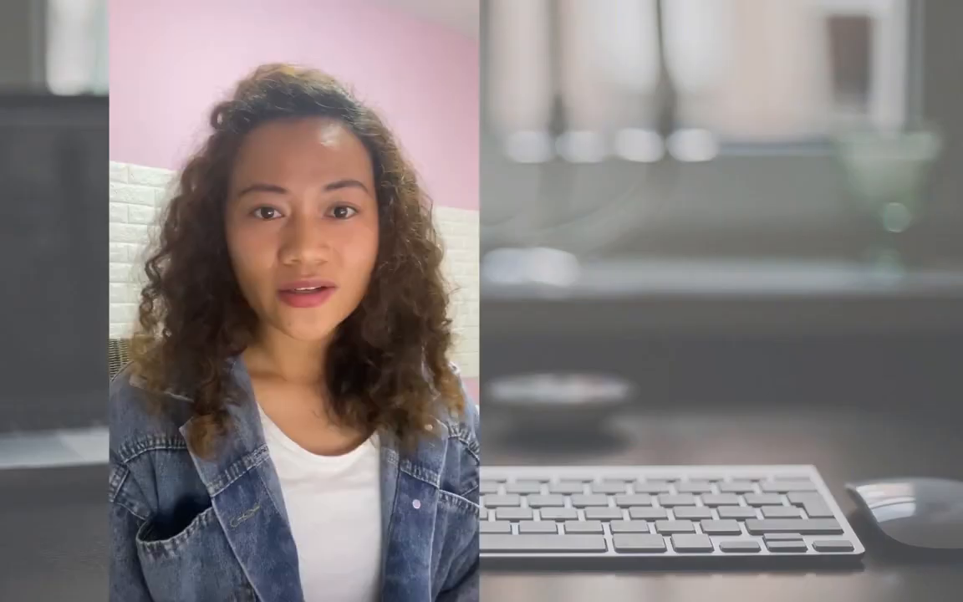